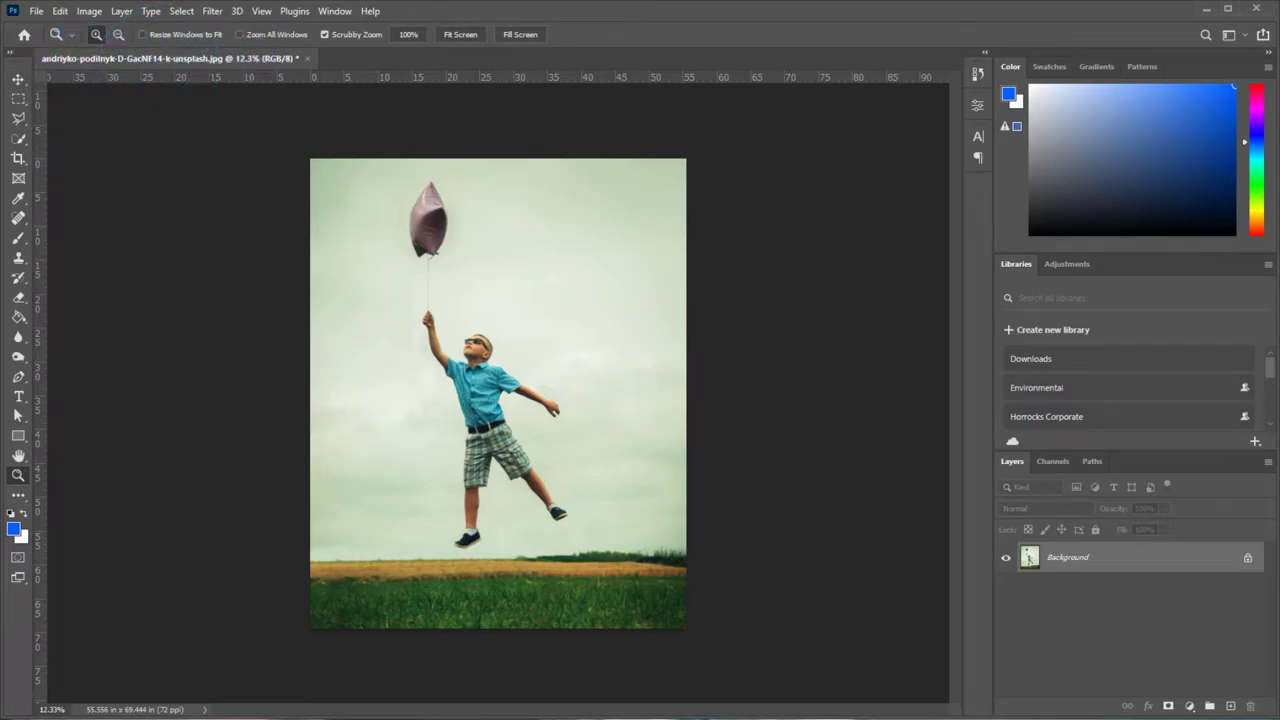
Place the two grimacing boys' photo as a new layer and zoom in on their faces.
drag(657, 414, 493, 402)
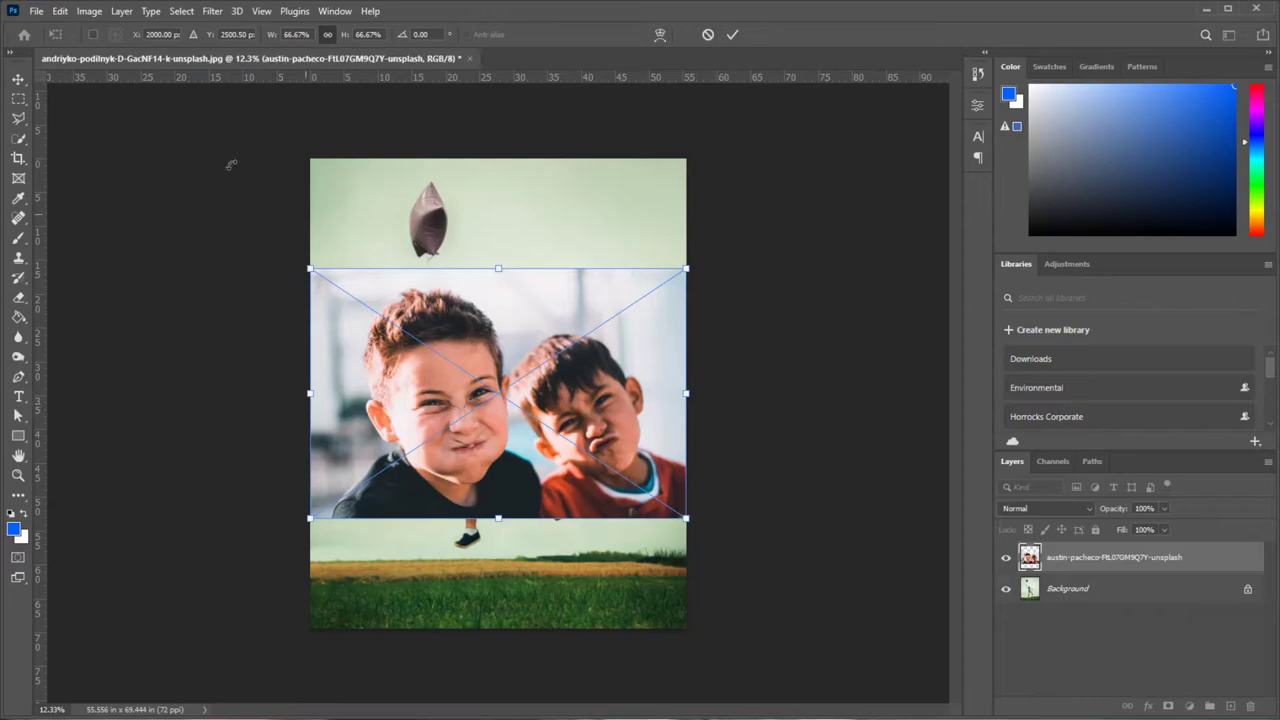
click(18, 80)
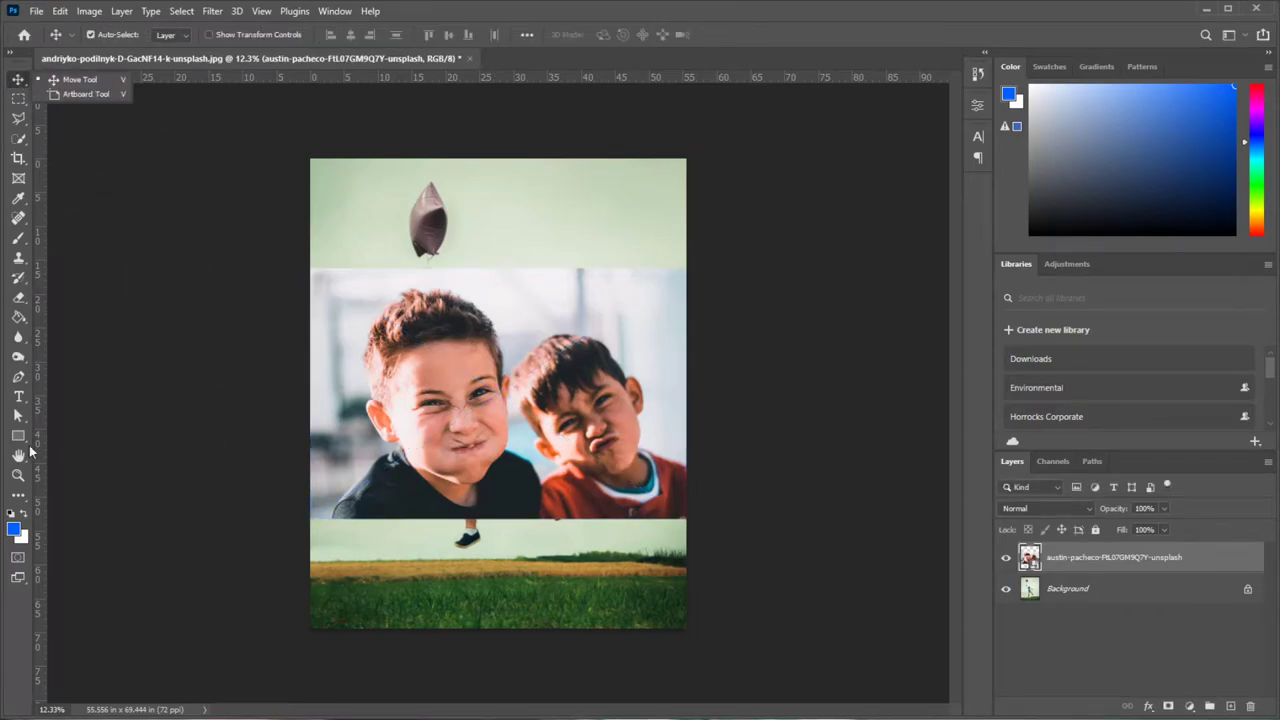
click(17, 477)
drag(445, 422, 495, 431)
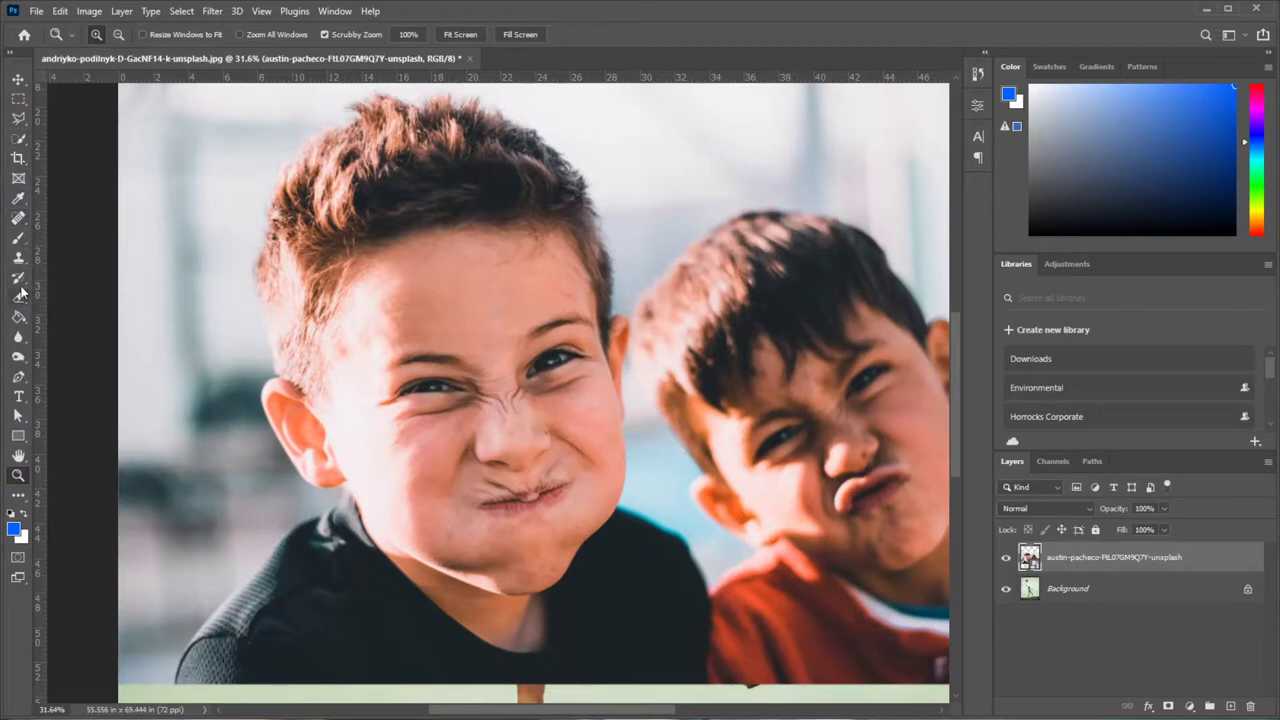
Pen-trace the left boy's head from the chin, up the cheek and over the hair.
click(18, 377)
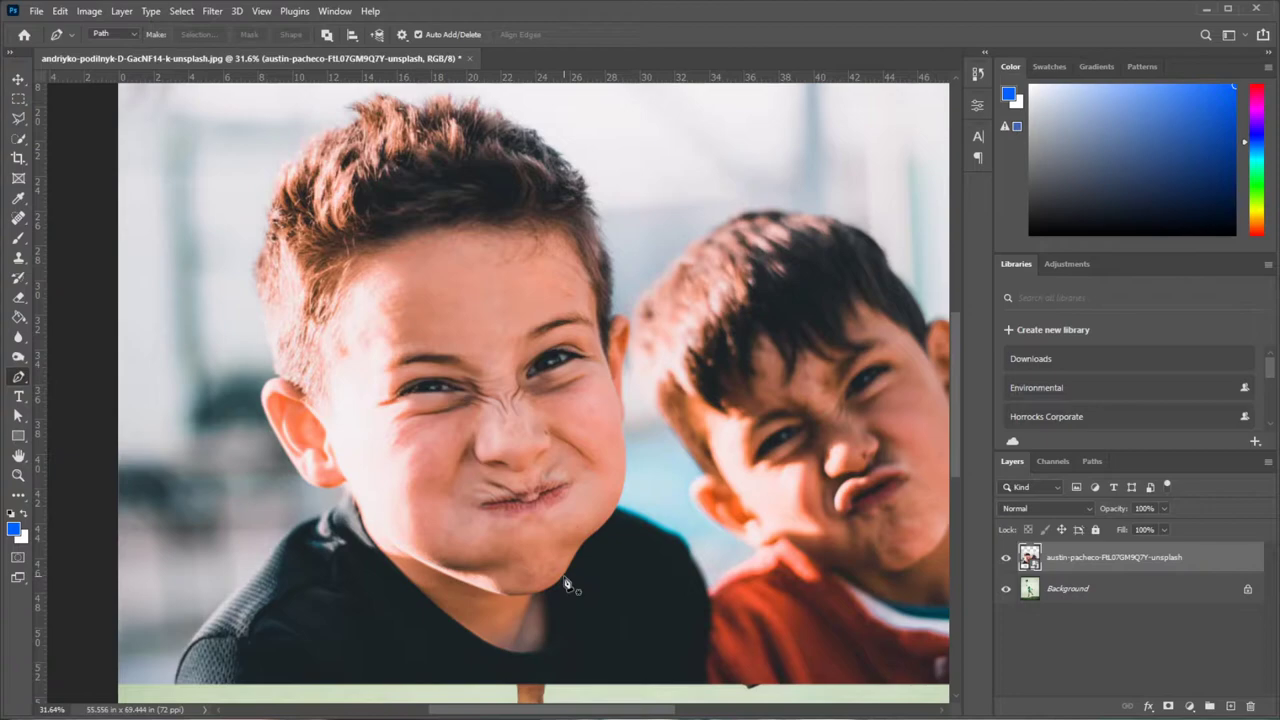
drag(560, 582, 590, 540)
drag(620, 390, 621, 378)
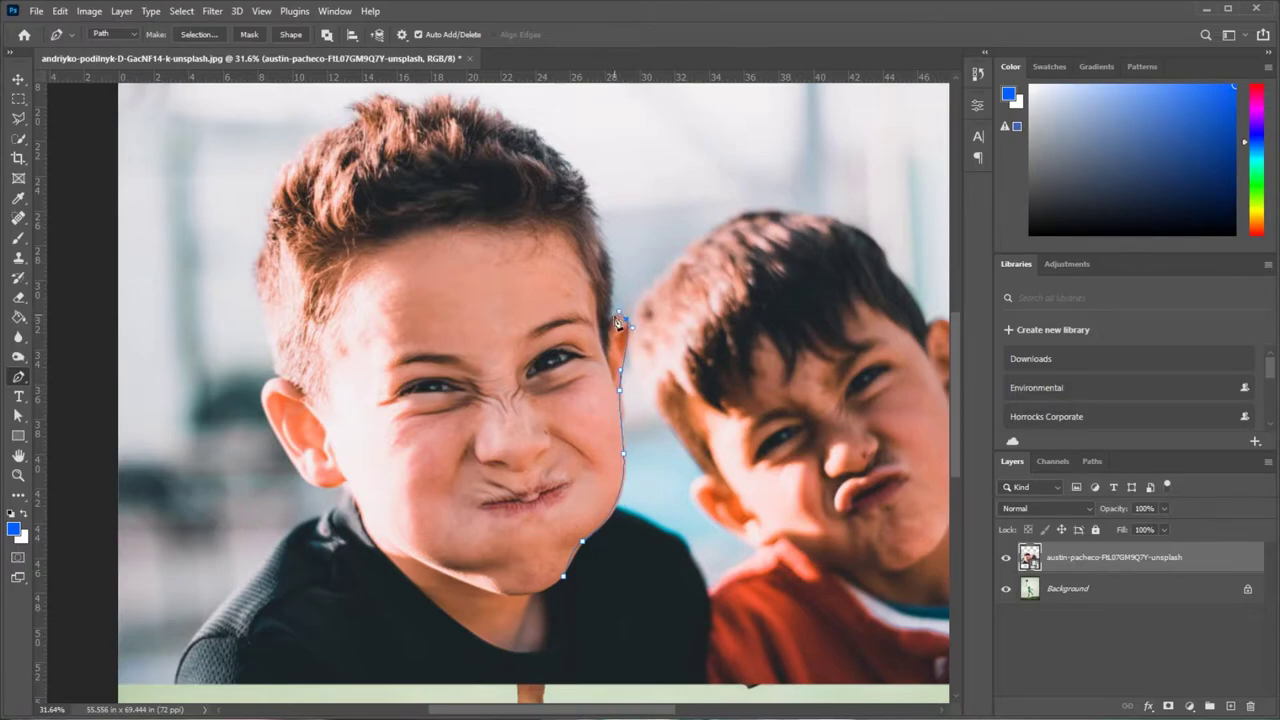
drag(618, 322, 626, 318)
click(535, 133)
click(499, 116)
drag(401, 105, 381, 107)
Continue the outline down the left side, around the ear and jaw, back to the chin.
click(282, 180)
drag(259, 270, 257, 297)
click(280, 378)
click(261, 400)
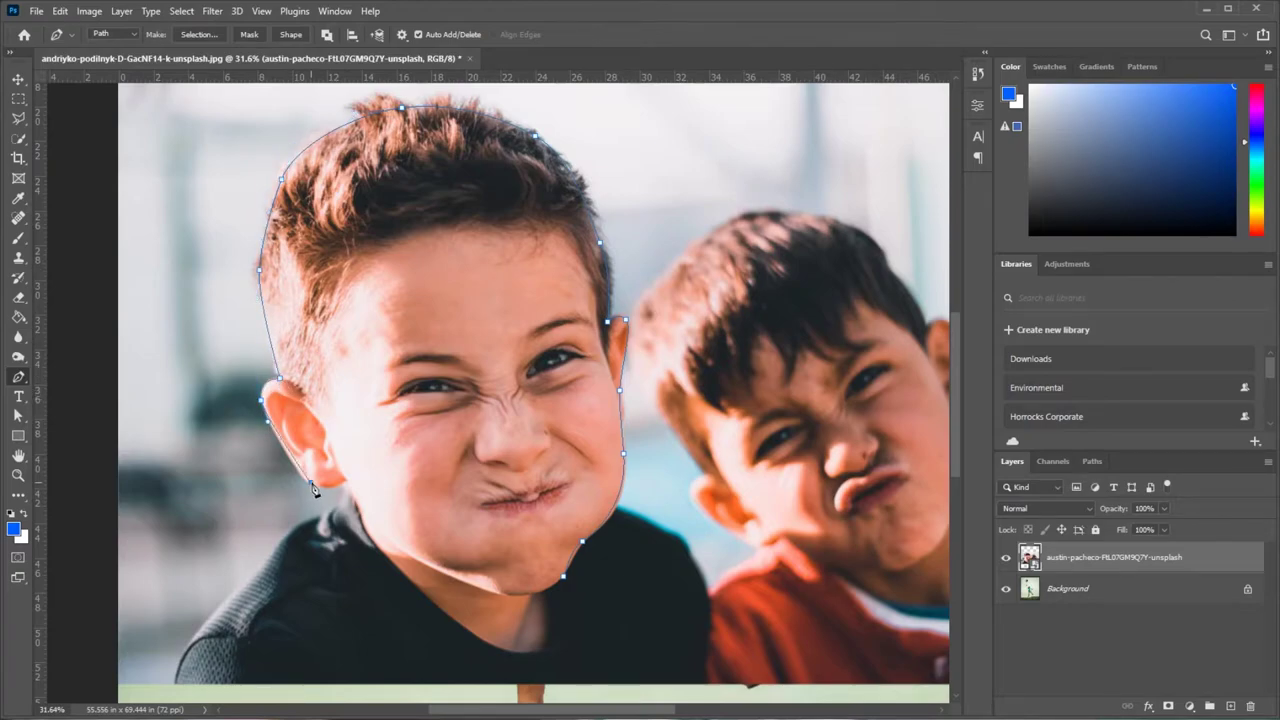
drag(323, 485, 347, 484)
drag(385, 537, 405, 553)
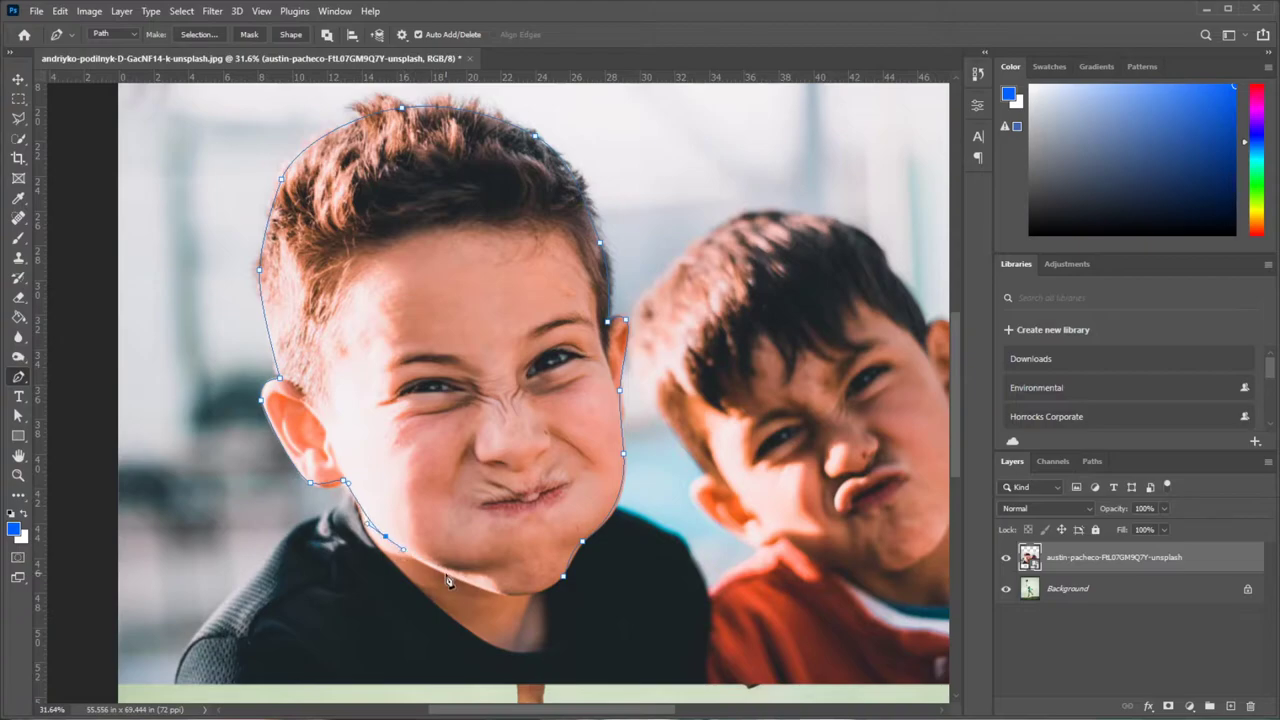
mouse_move(483, 590)
mouse_down()
mouse_move(513, 594)
mouse_move(583, 541)
mouse_up()
Load the Work Path from the Paths panel as a selection.
click(1092, 462)
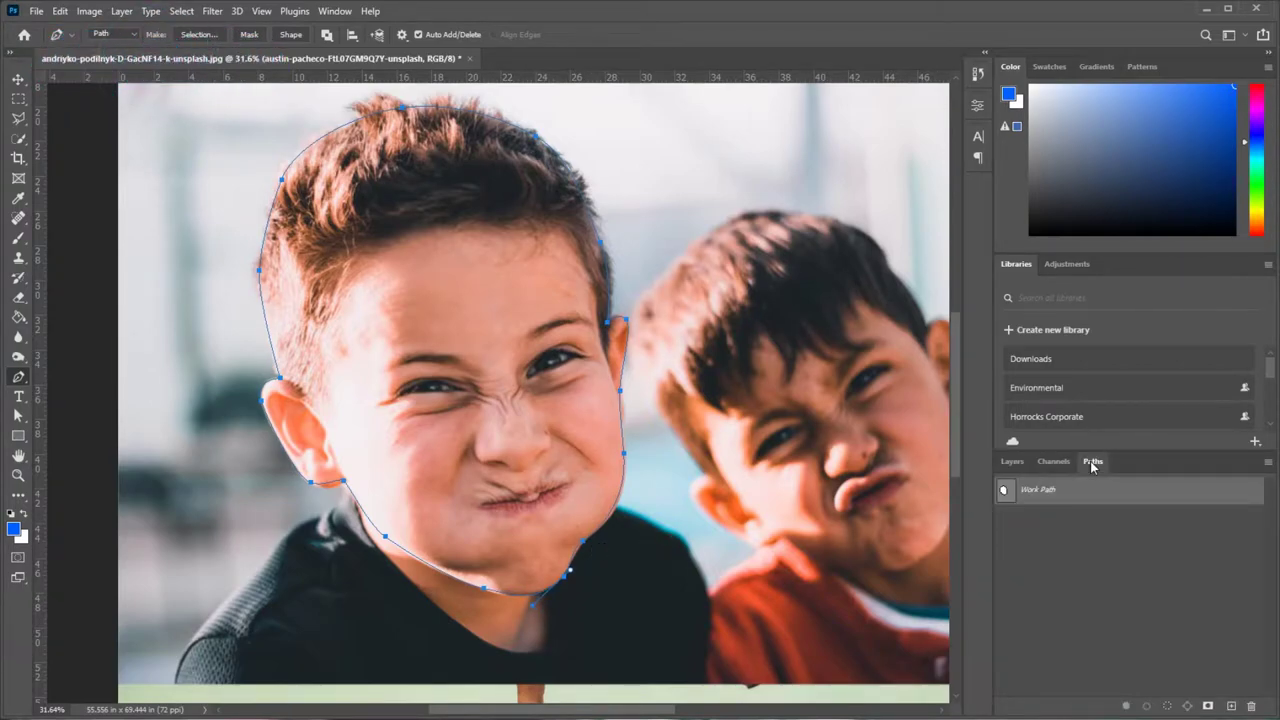
click(1169, 706)
click(1100, 620)
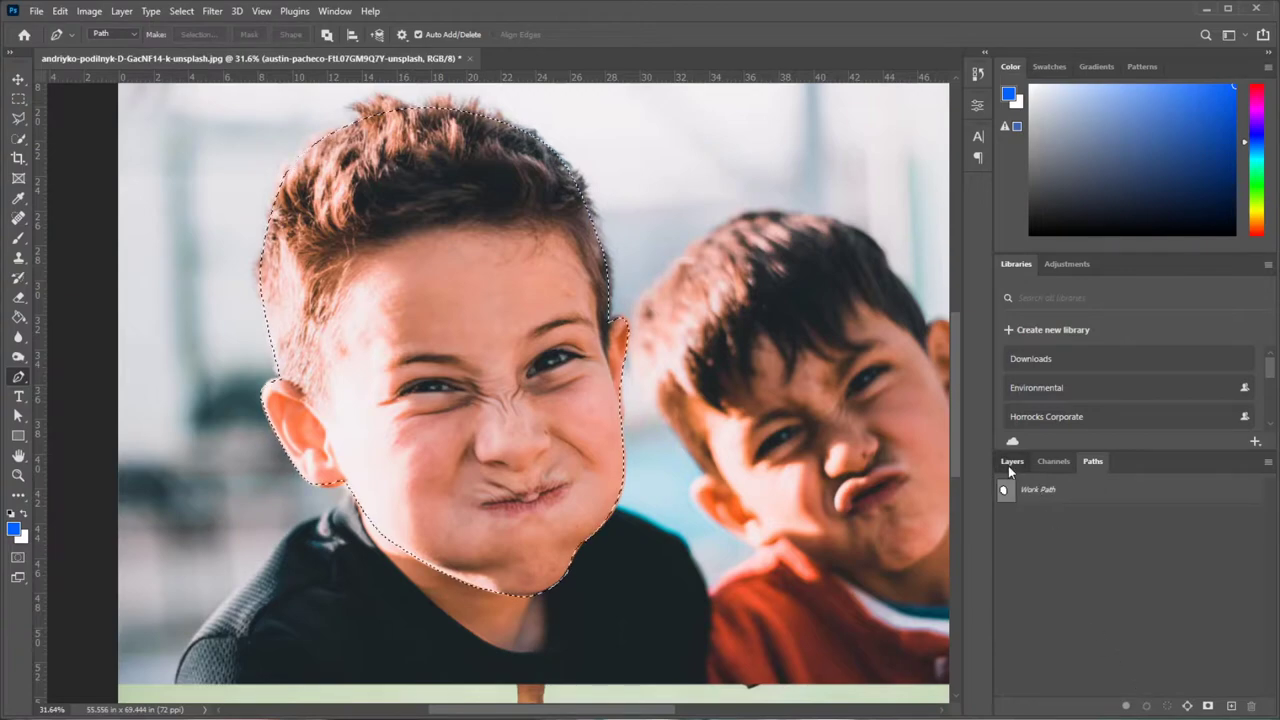
Add a layer mask from the head selection and open Select and Mask on it.
click(1010, 462)
click(1168, 706)
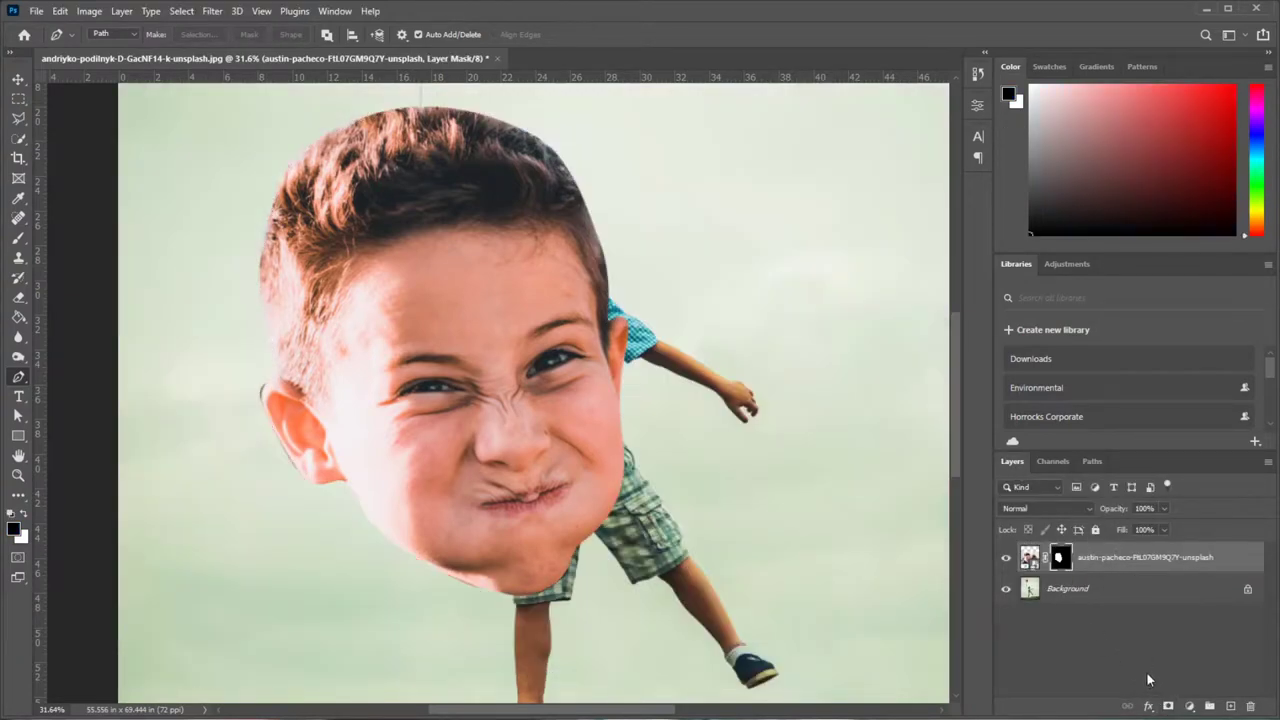
right_click(1061, 558)
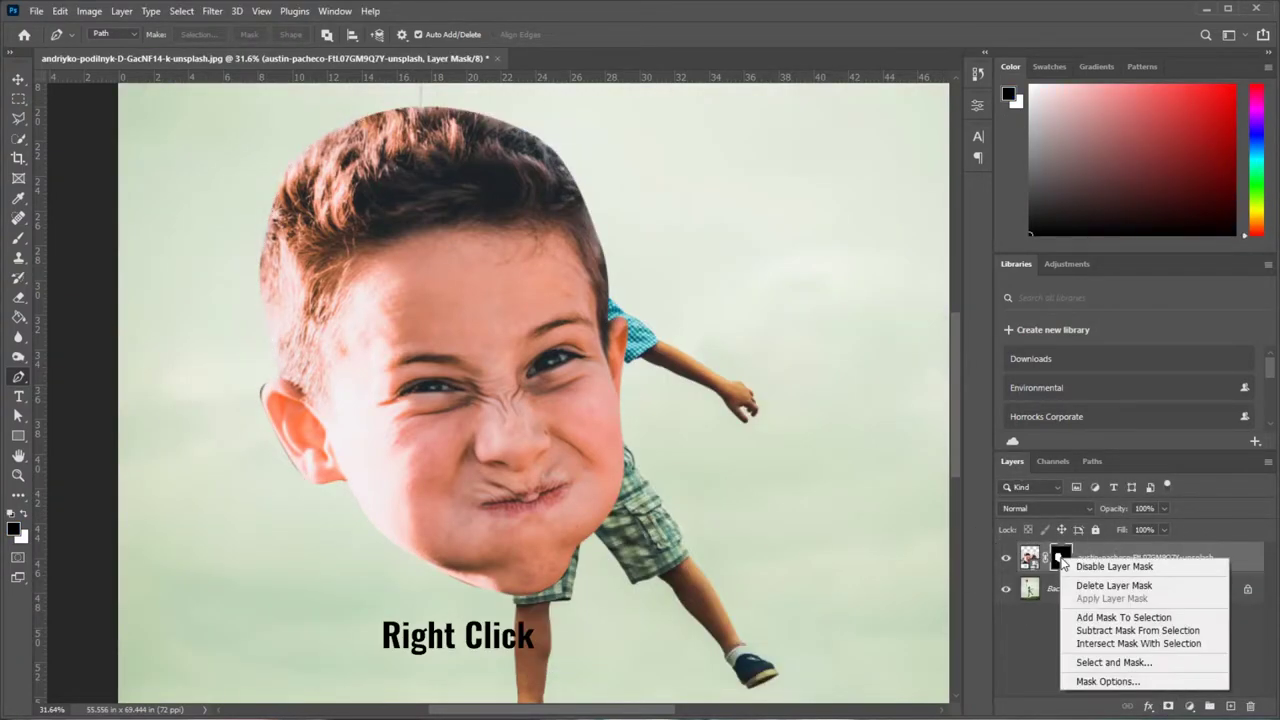
click(1110, 662)
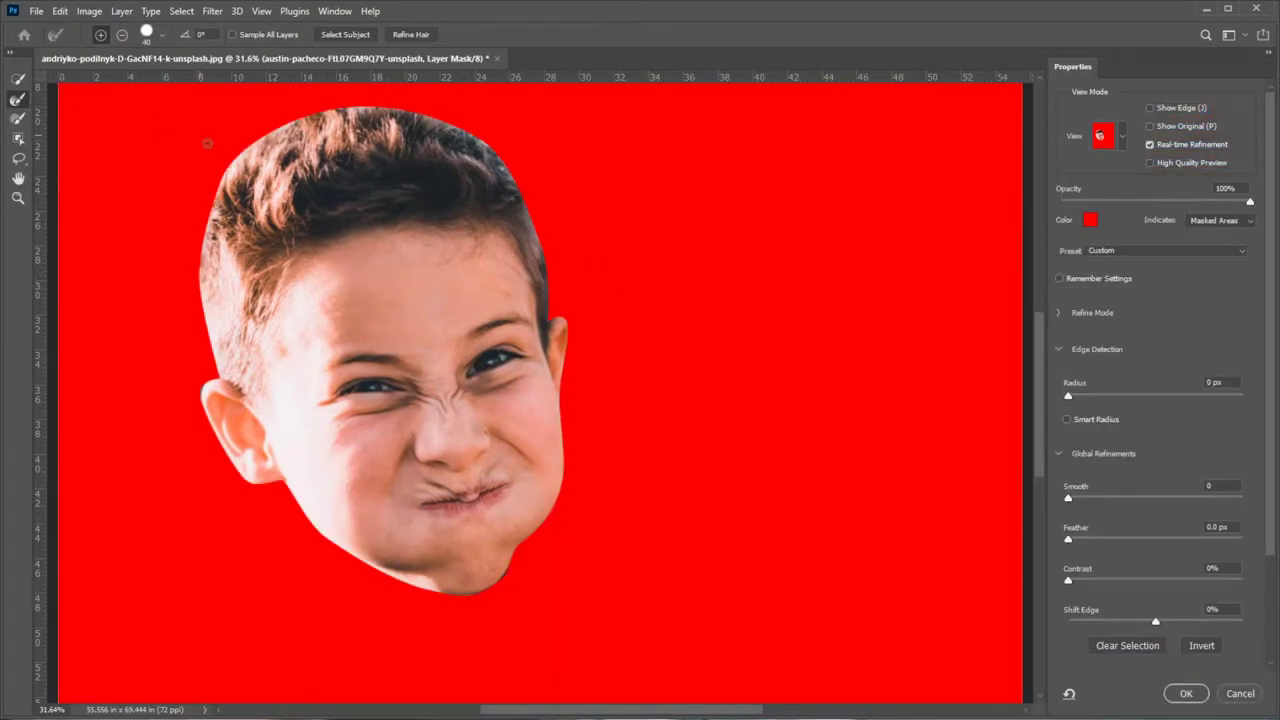
Set Radius to 0, brush the right and left hair edges, and apply the refined mask.
click(1084, 396)
text(0)
key(bracketright)
key(bracketright)
key(bracketright)
key(bracketright)
key(bracketright)
key(bracketright)
key(bracketright)
key(bracketleft)
key(bracketleft)
key(bracketleft)
mouse_move(549, 305)
mouse_down()
mouse_move(437, 122)
mouse_move(230, 168)
mouse_up()
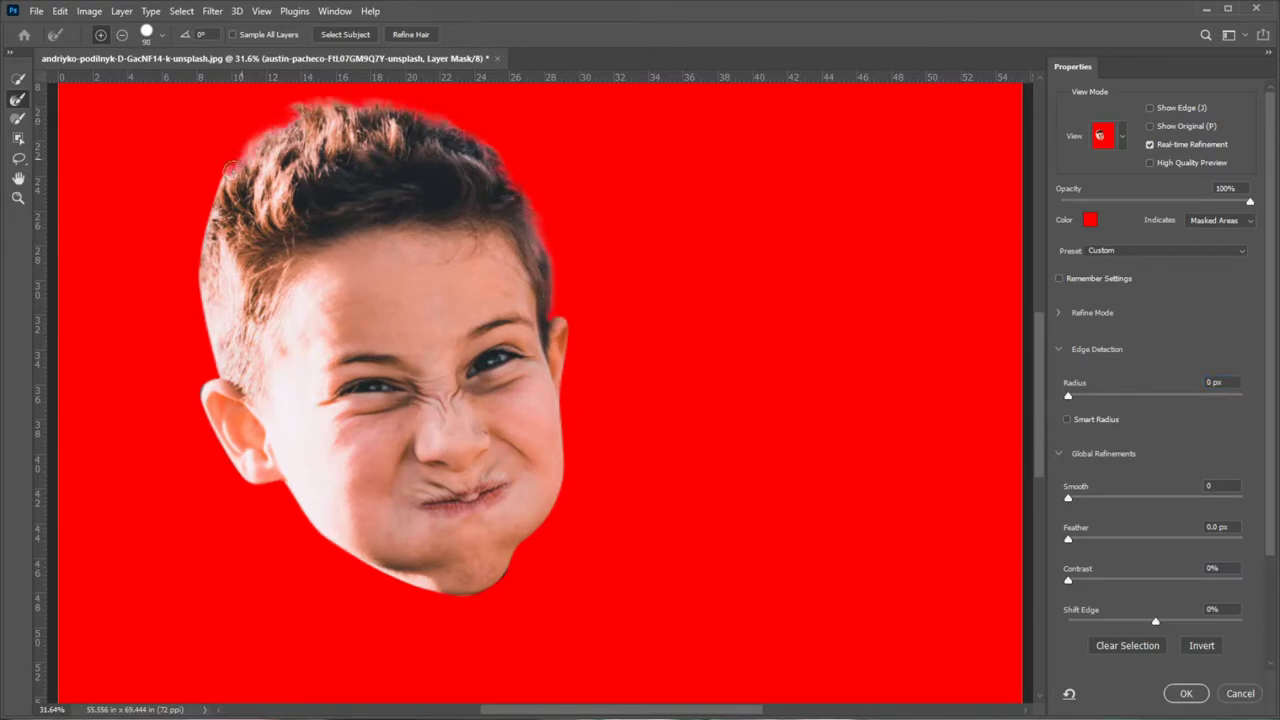
click(1214, 382)
click(192, 280)
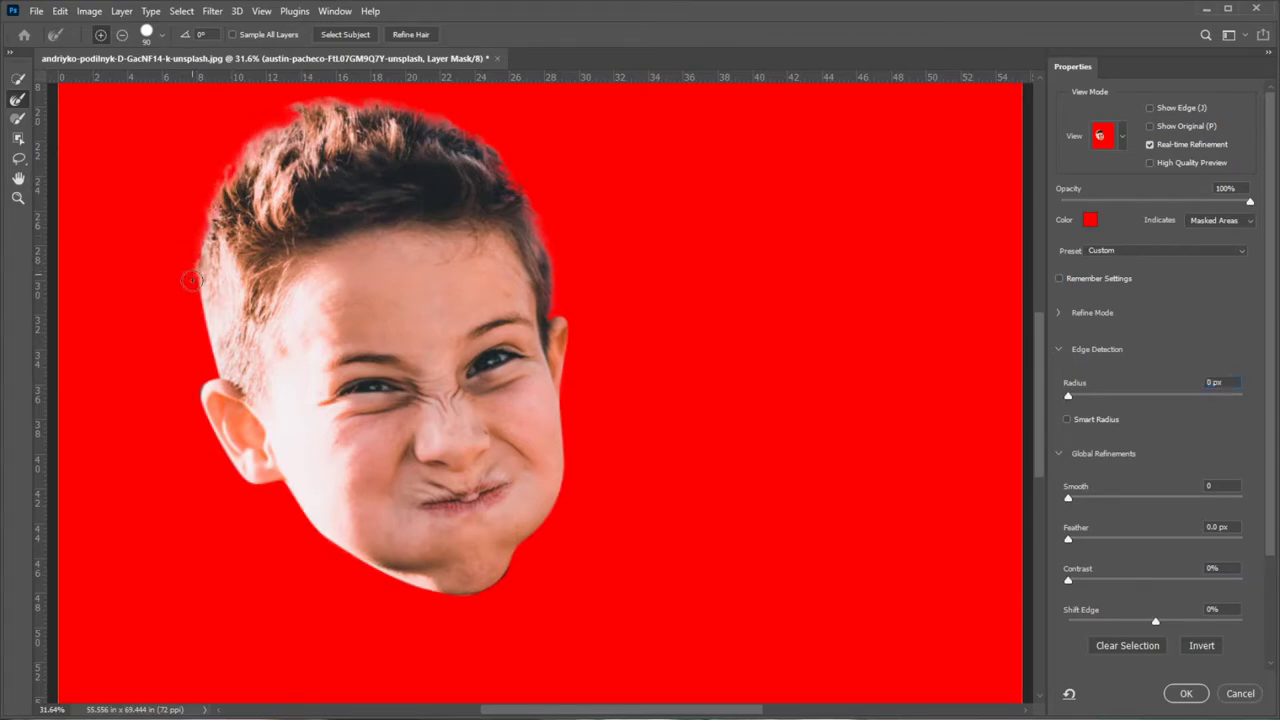
drag(192, 280, 215, 372)
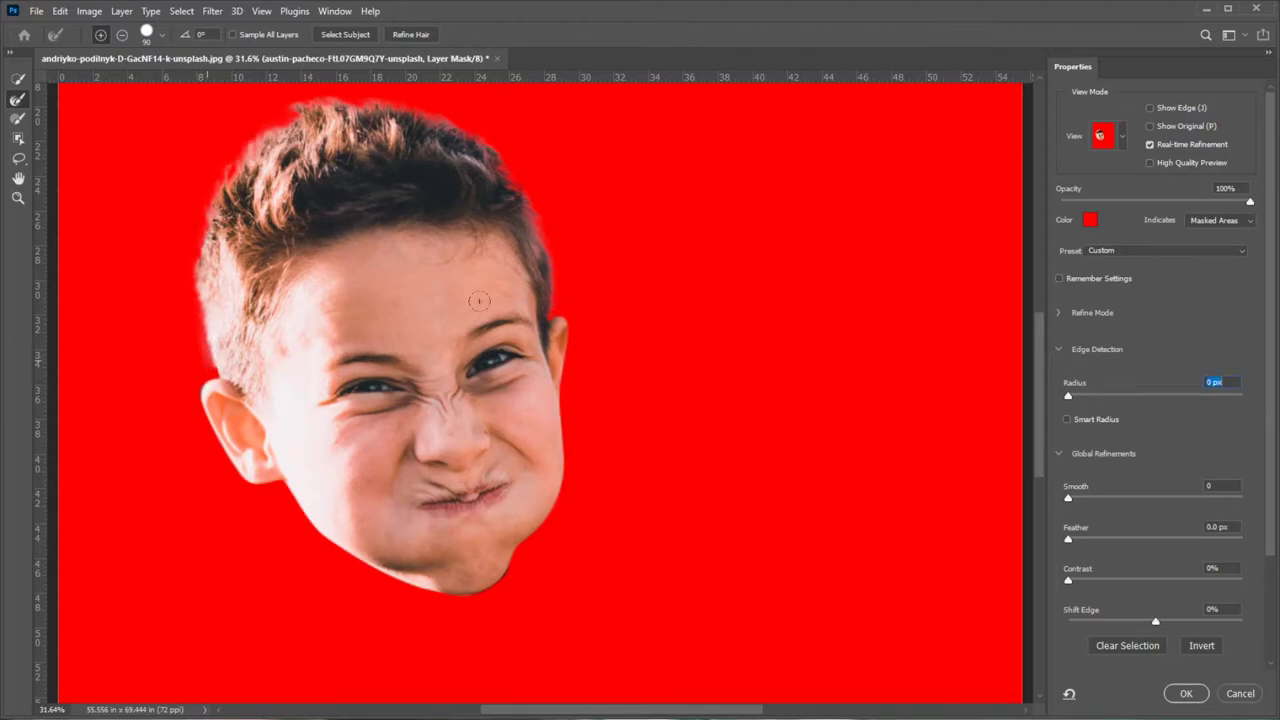
click(1181, 699)
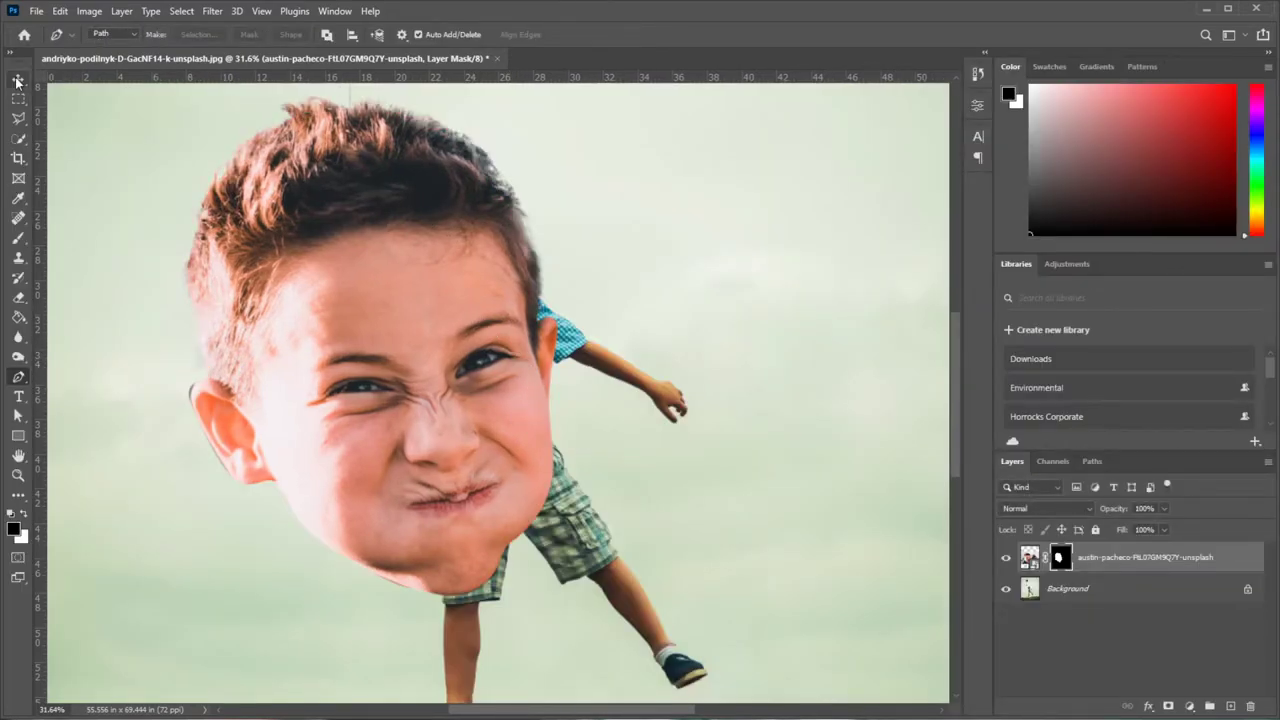
Zoom out to the whole image and duplicate the Background layer.
click(18, 78)
click(18, 475)
alt+click(374, 385)
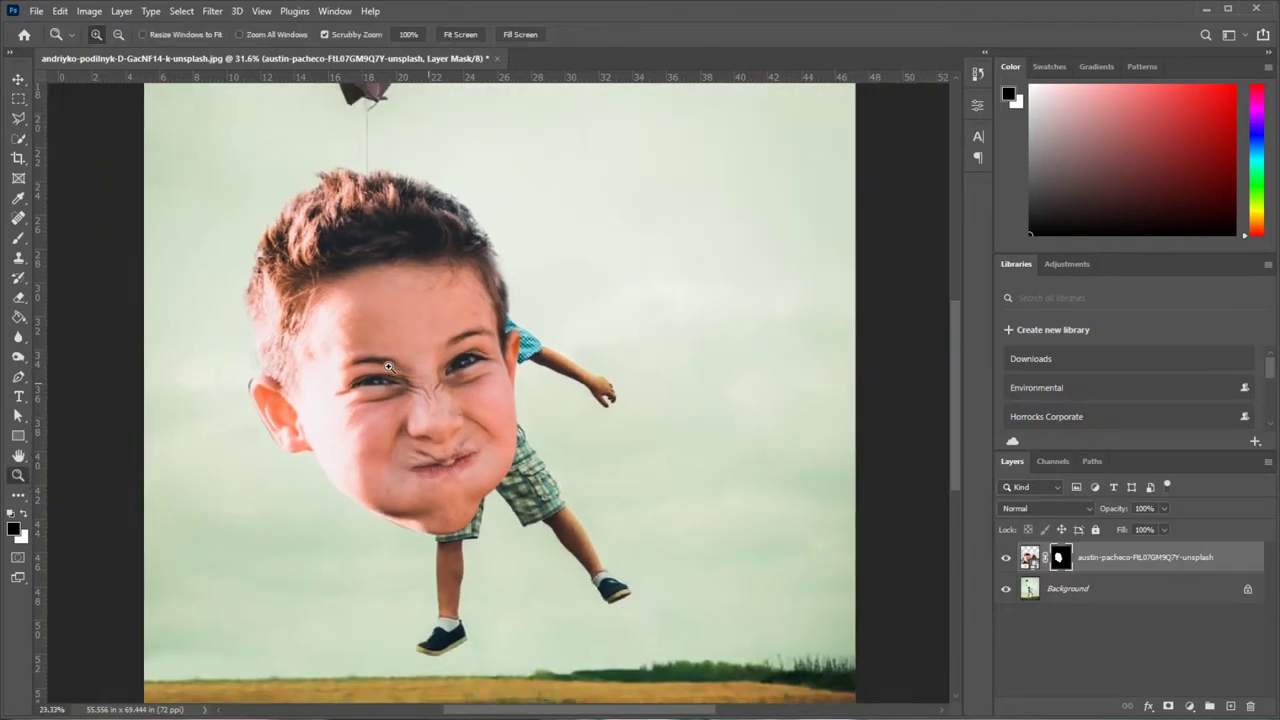
click(18, 78)
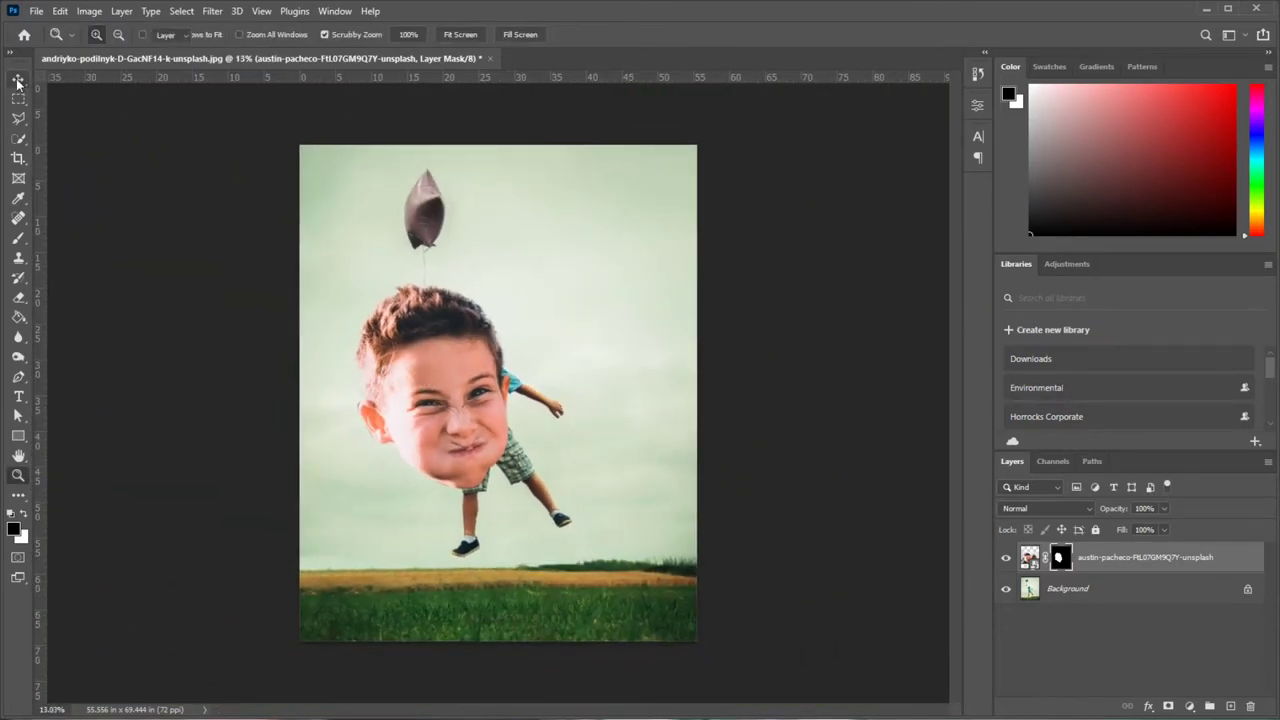
click(1128, 589)
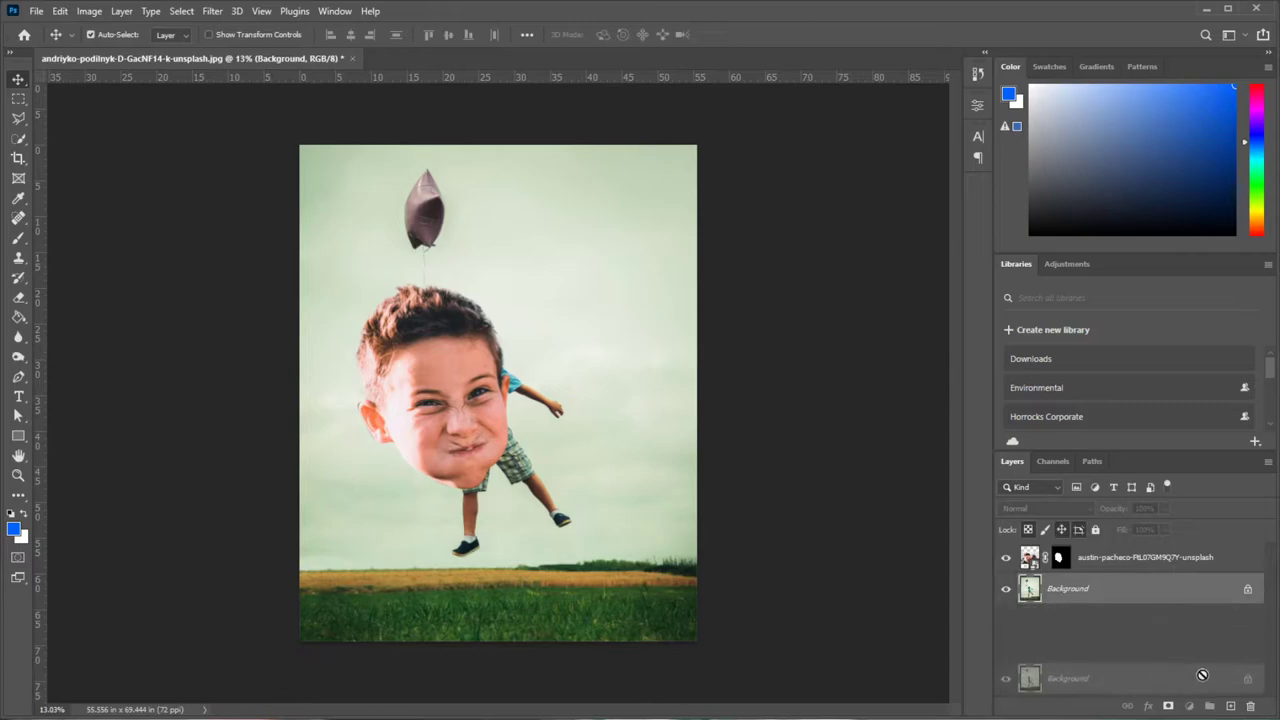
drag(1128, 589, 1230, 706)
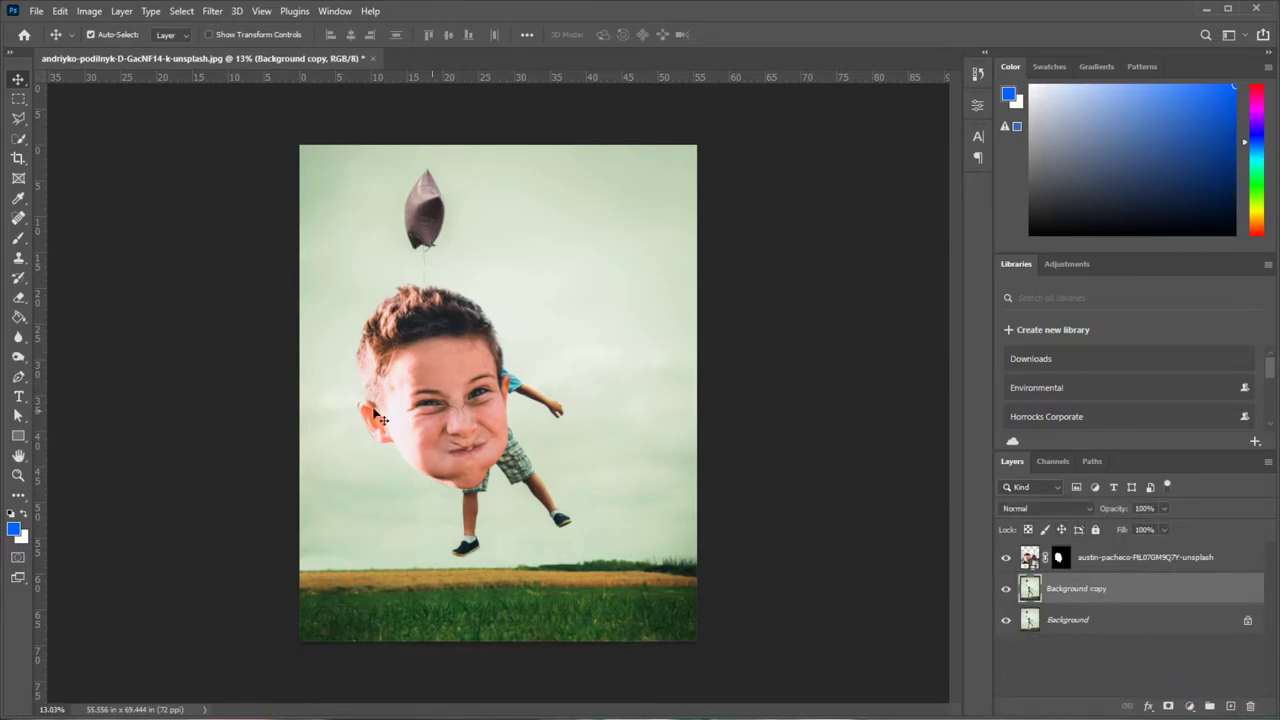
With a large Clone Stamp brush, clone clean sky over the balloon and the faint smudge.
key(s)
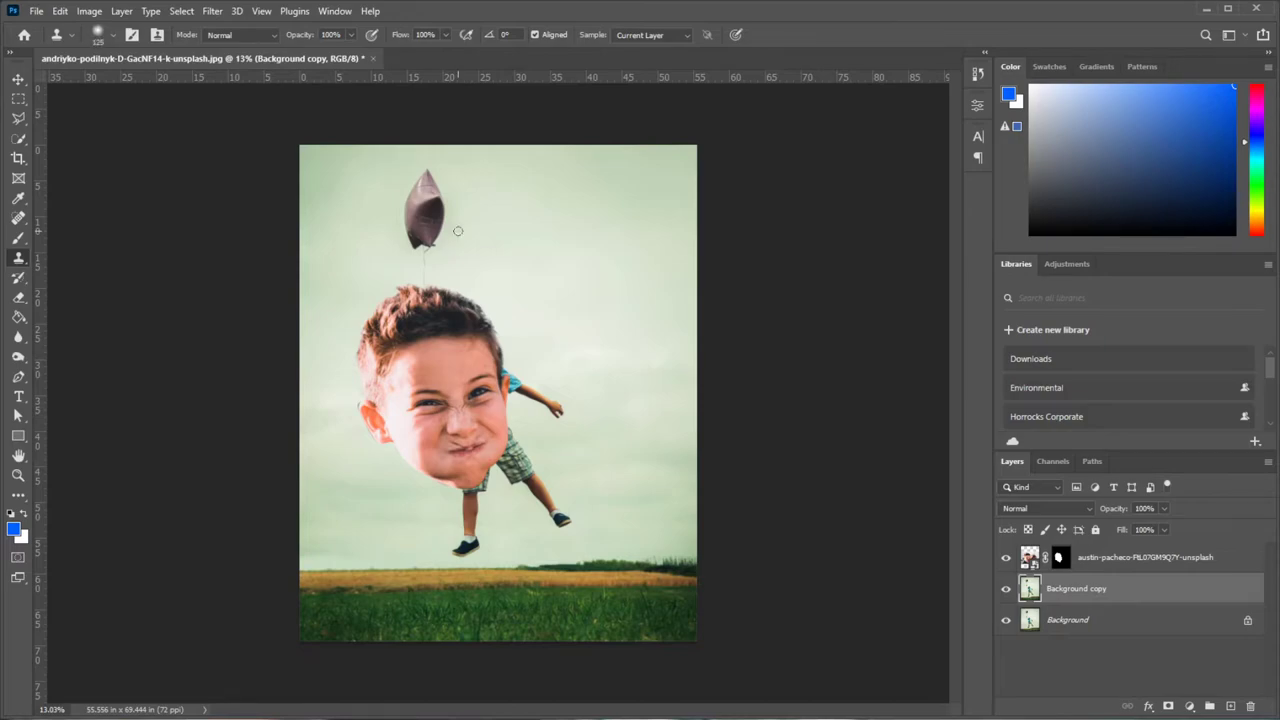
click(111, 36)
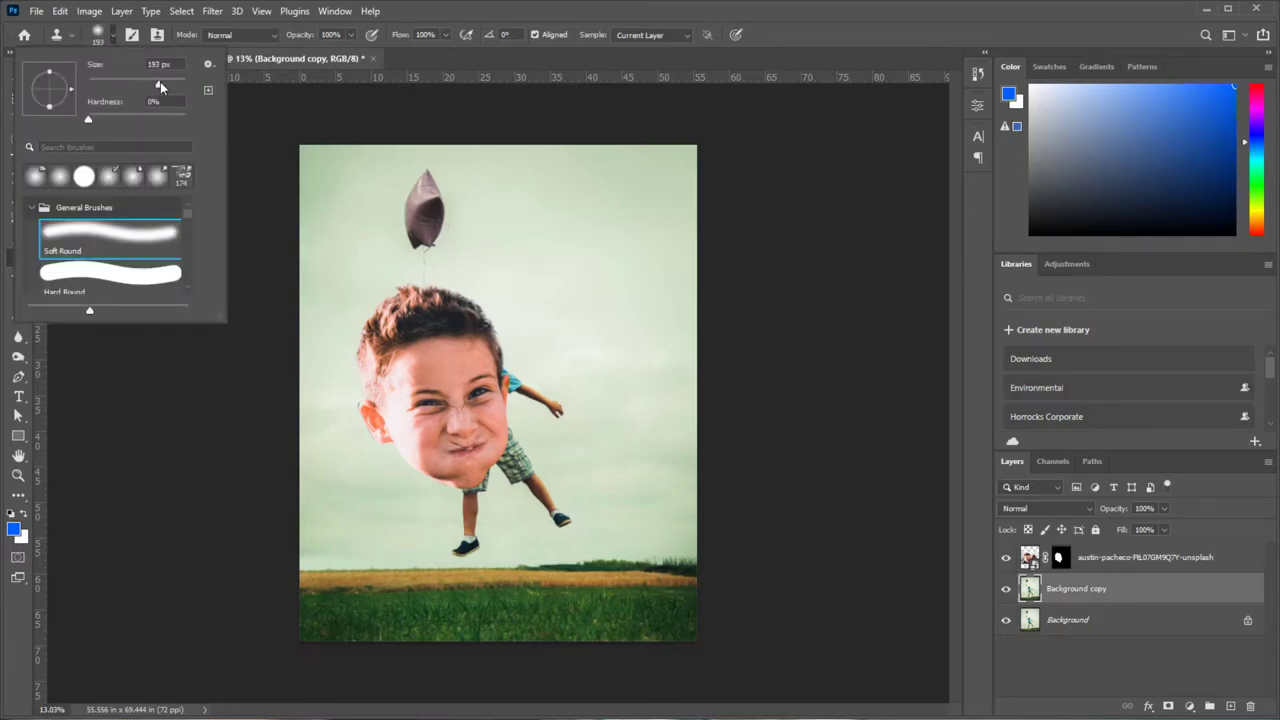
drag(167, 87, 178, 86)
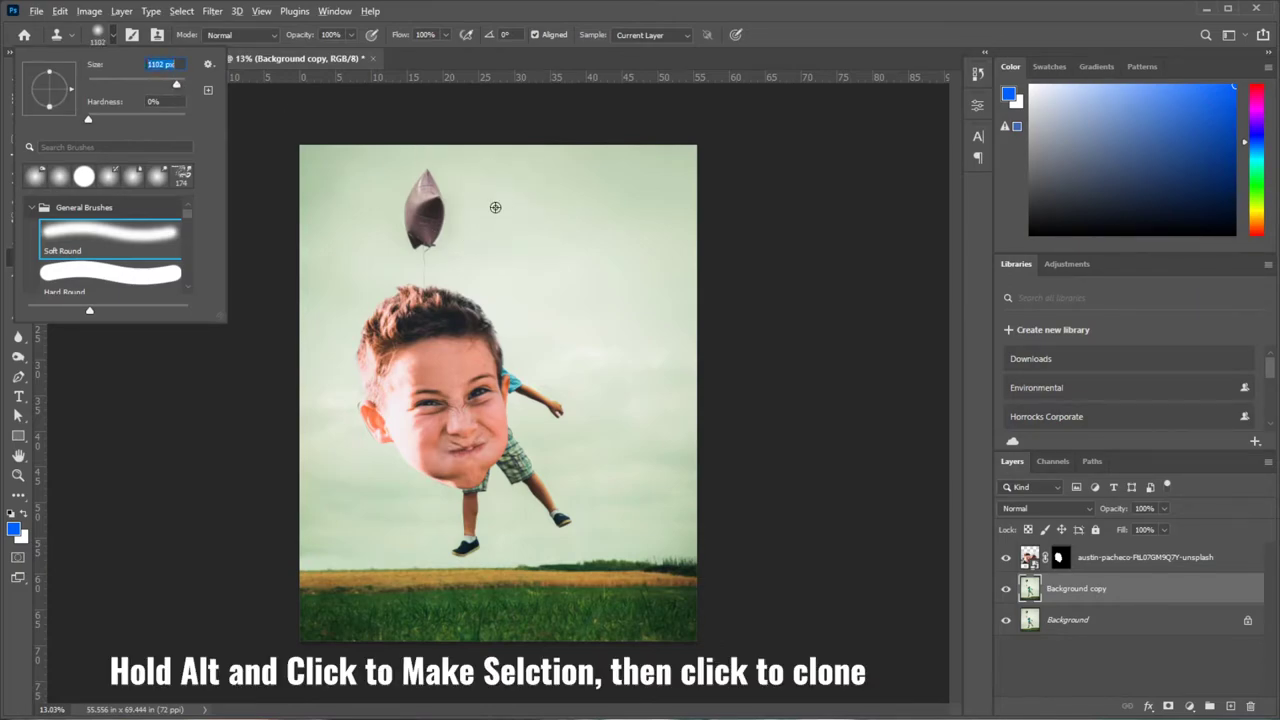
alt+click(518, 209)
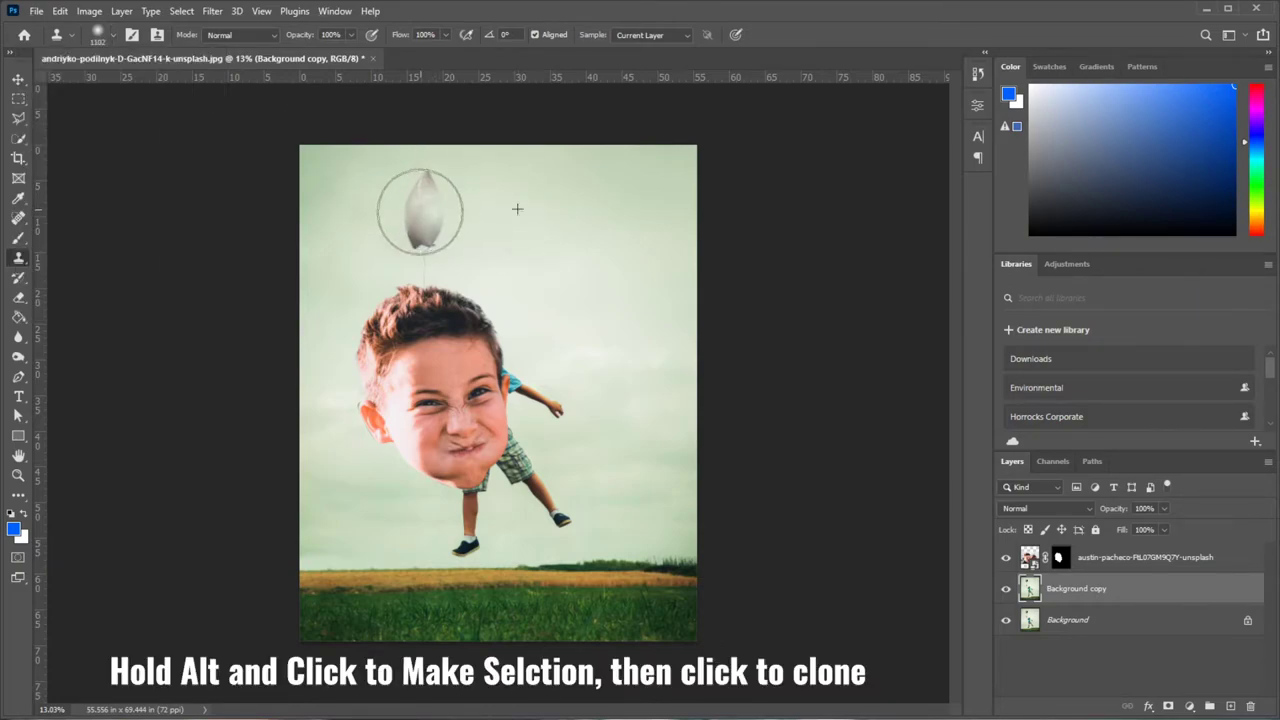
mouse_move(414, 206)
mouse_down()
mouse_move(430, 216)
mouse_move(420, 212)
mouse_up()
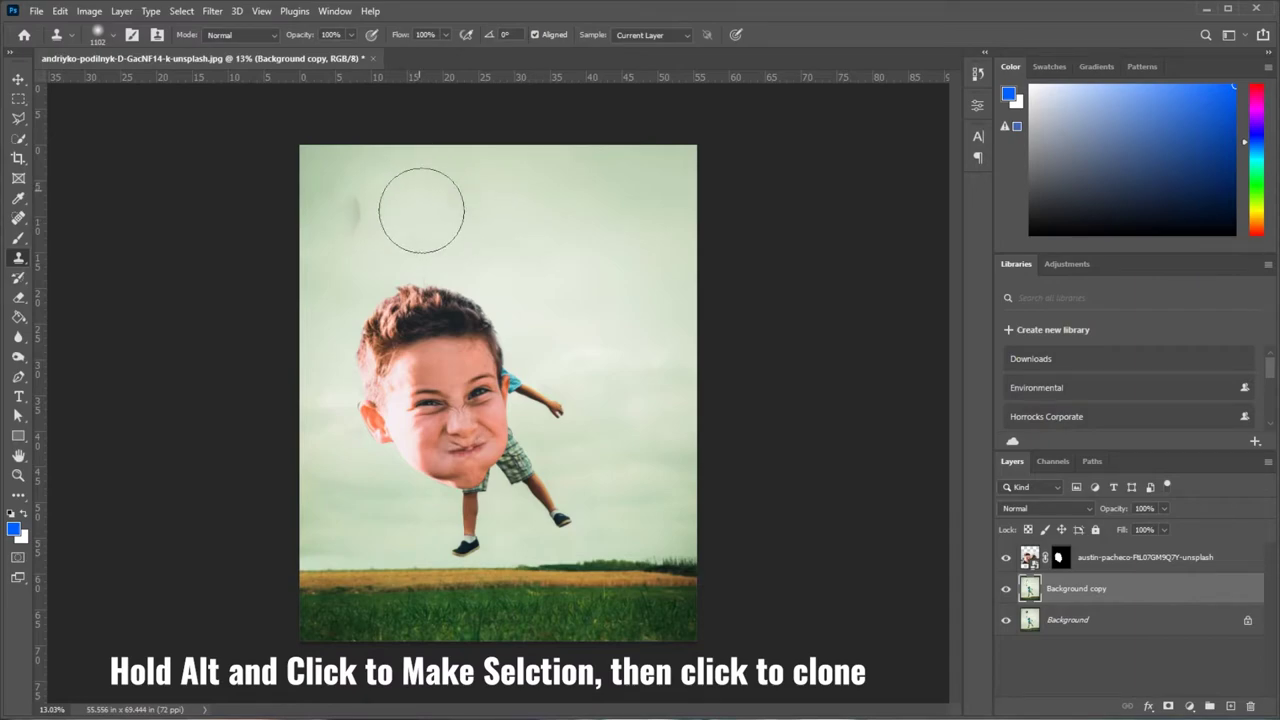
alt+click(479, 183)
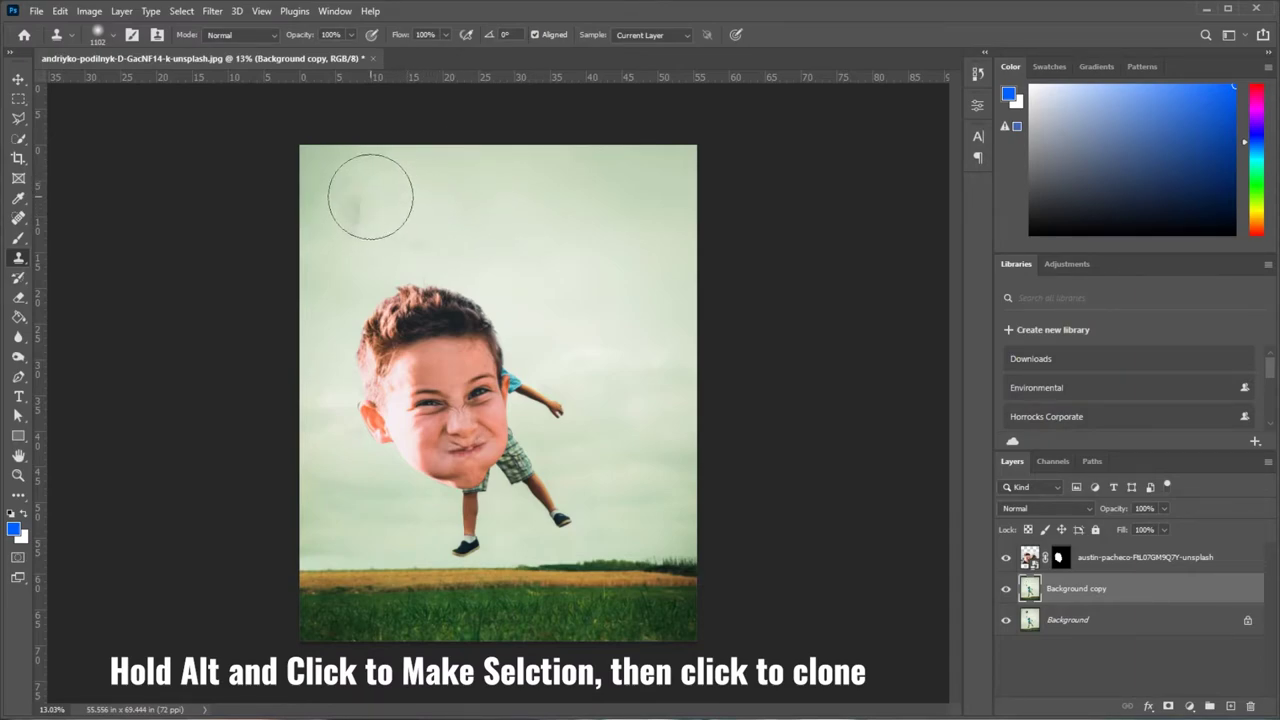
drag(366, 194, 365, 211)
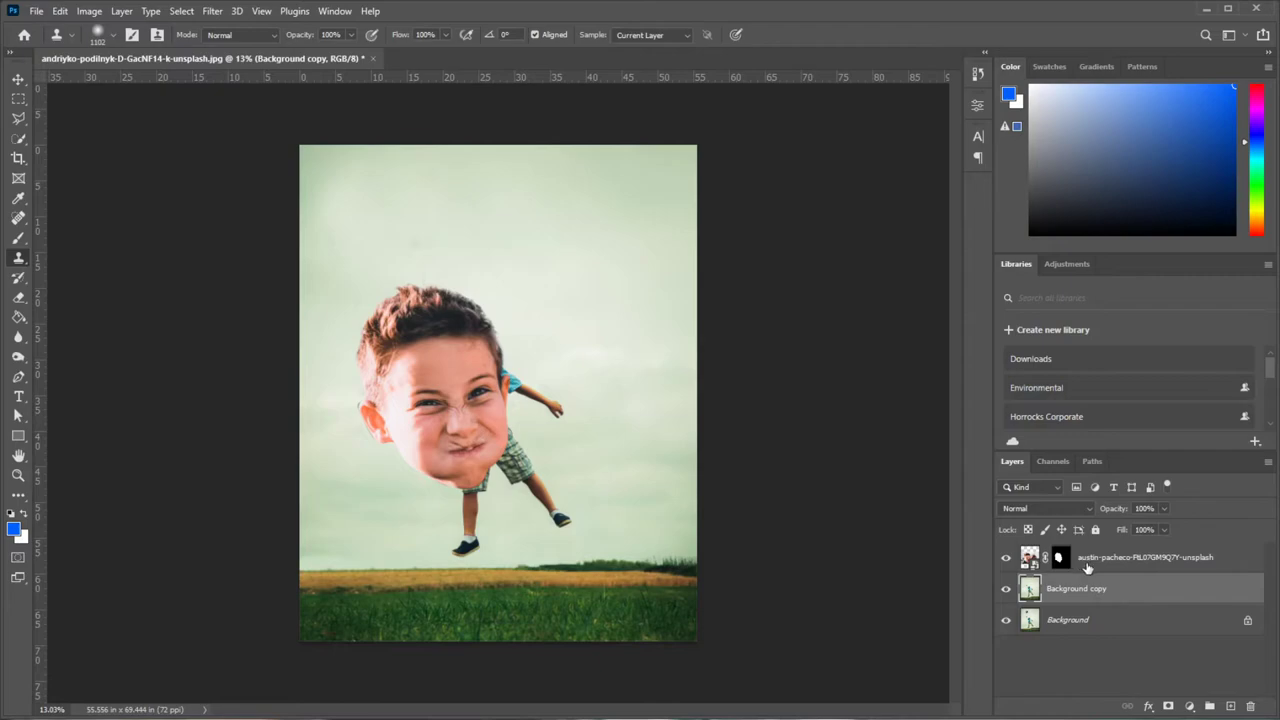
click(1090, 565)
Scale the head down to about 46% and set it atop the string above the raised hand.
click(19, 79)
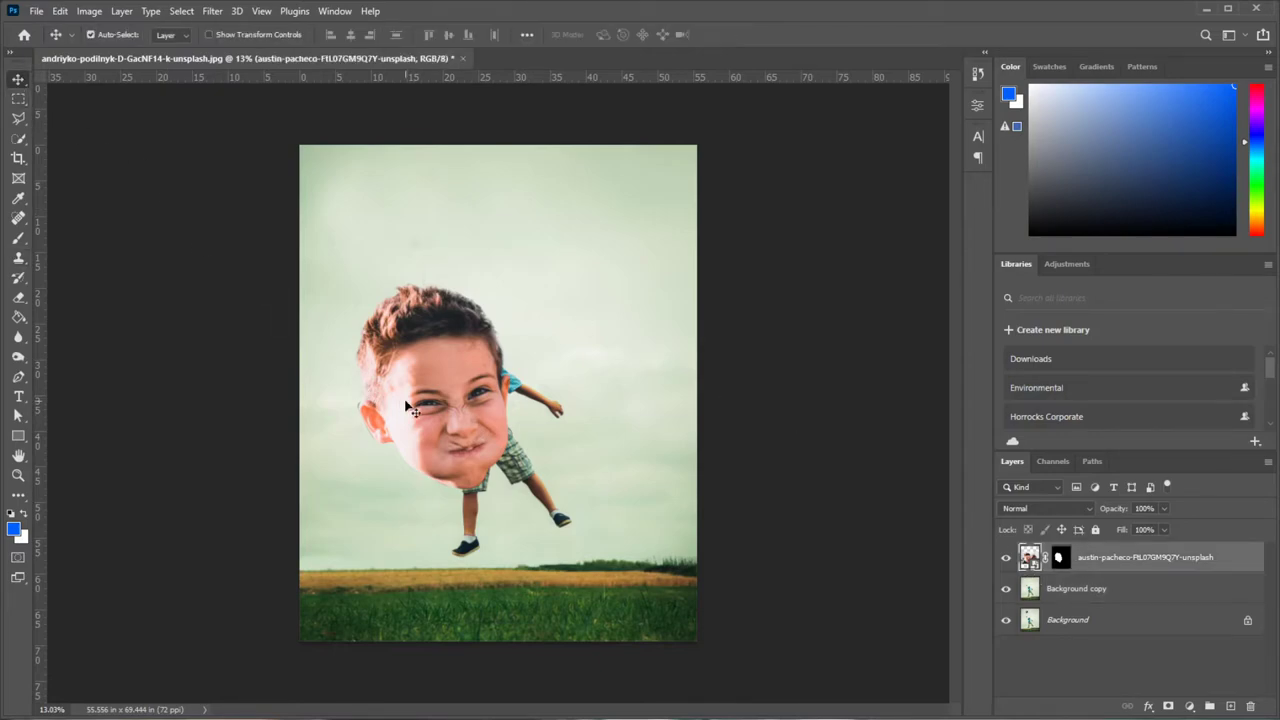
click(60, 11)
mouse_move(84, 347)
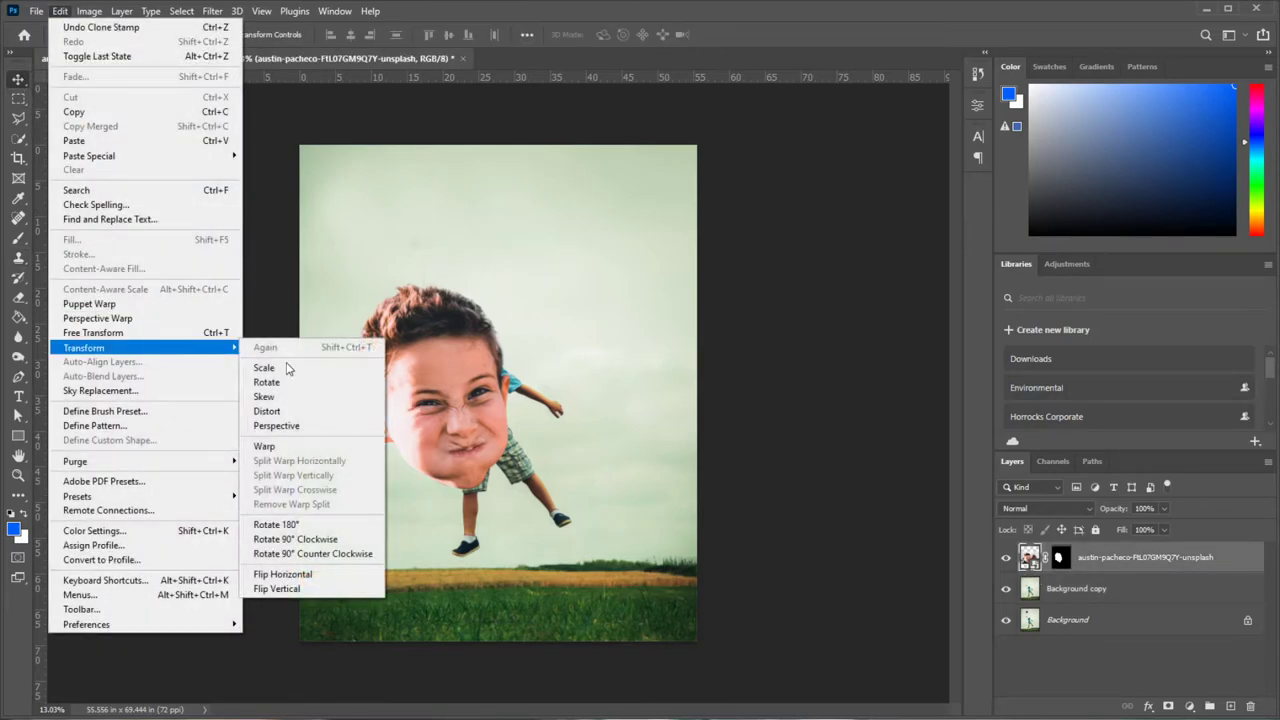
click(310, 372)
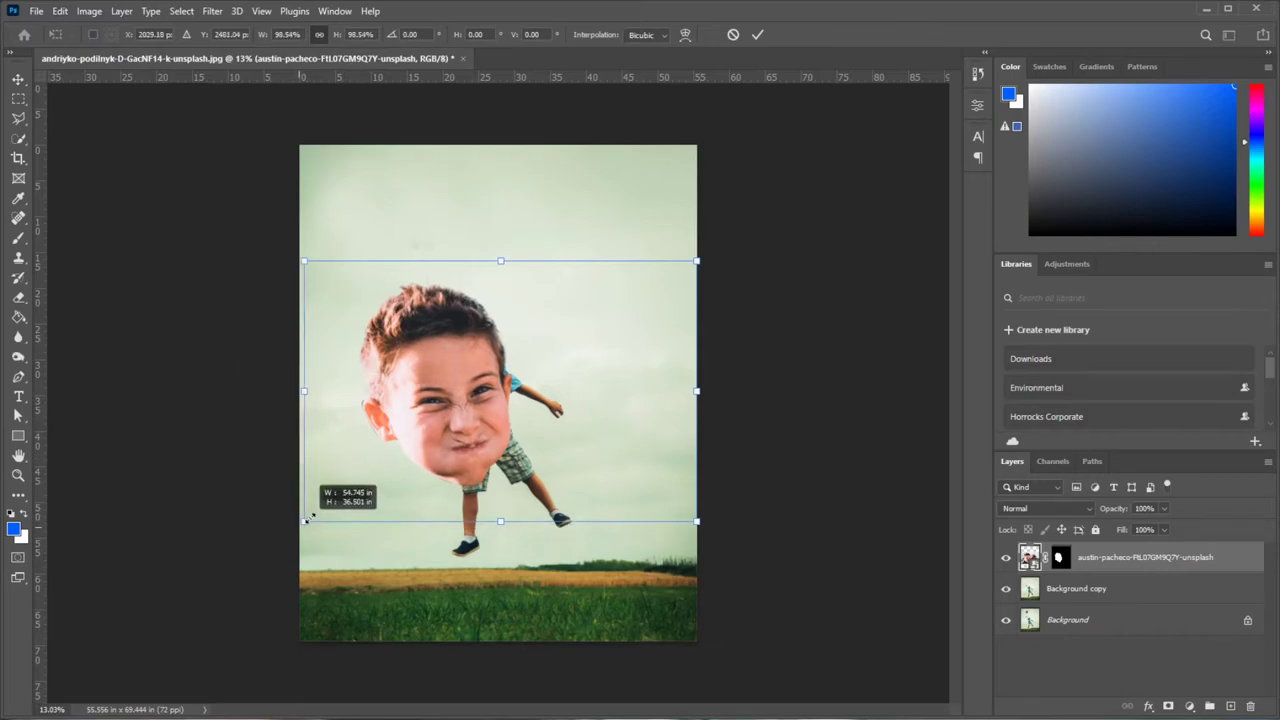
drag(296, 525, 434, 431)
drag(517, 352, 408, 212)
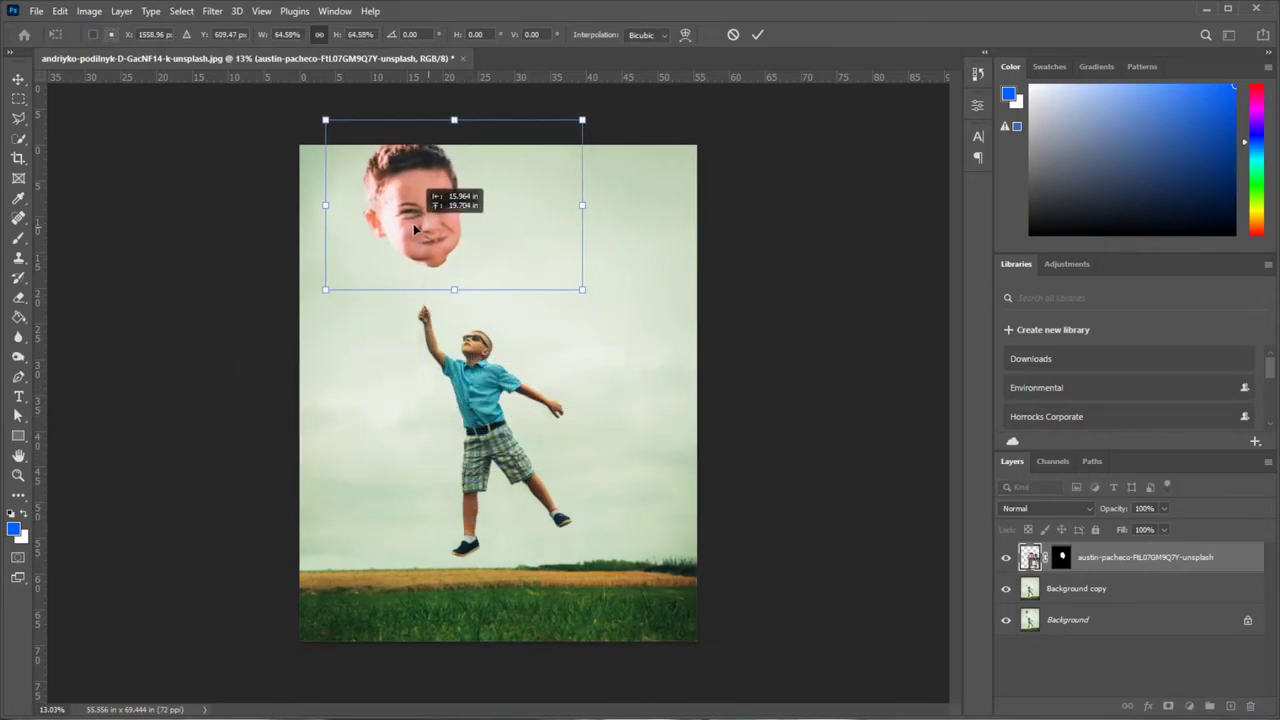
drag(583, 119, 508, 170)
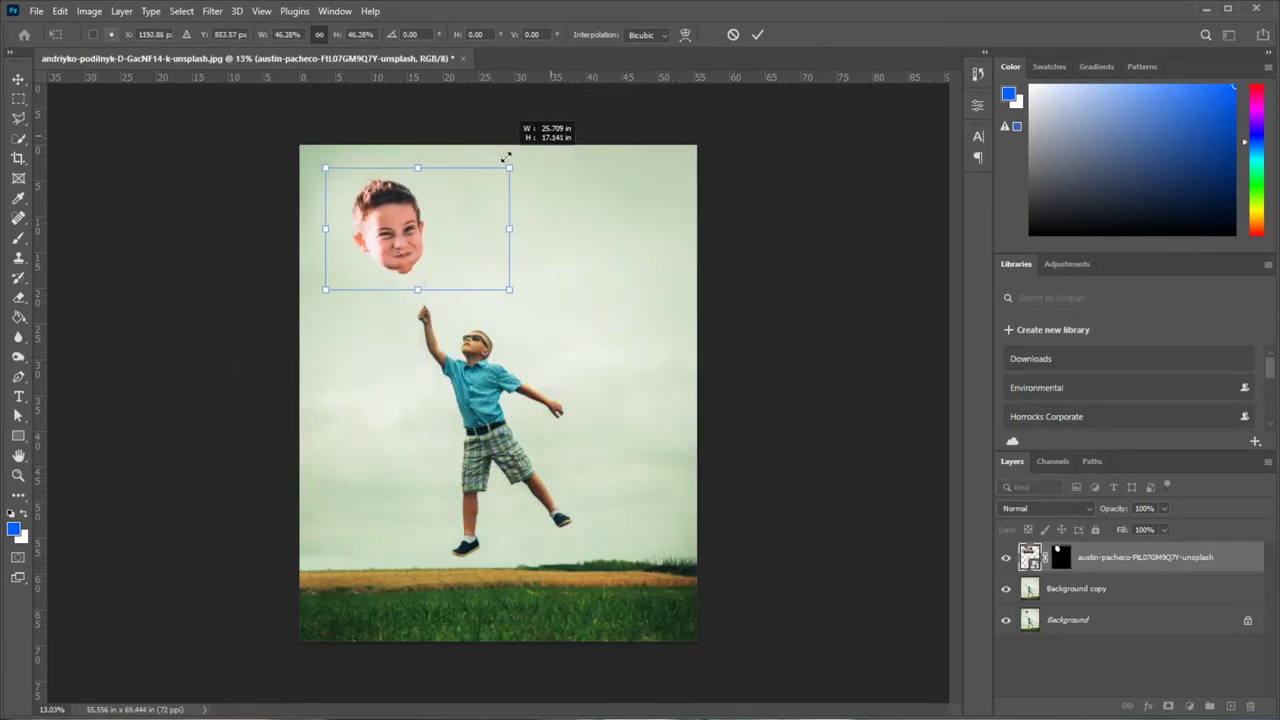
drag(410, 223, 440, 208)
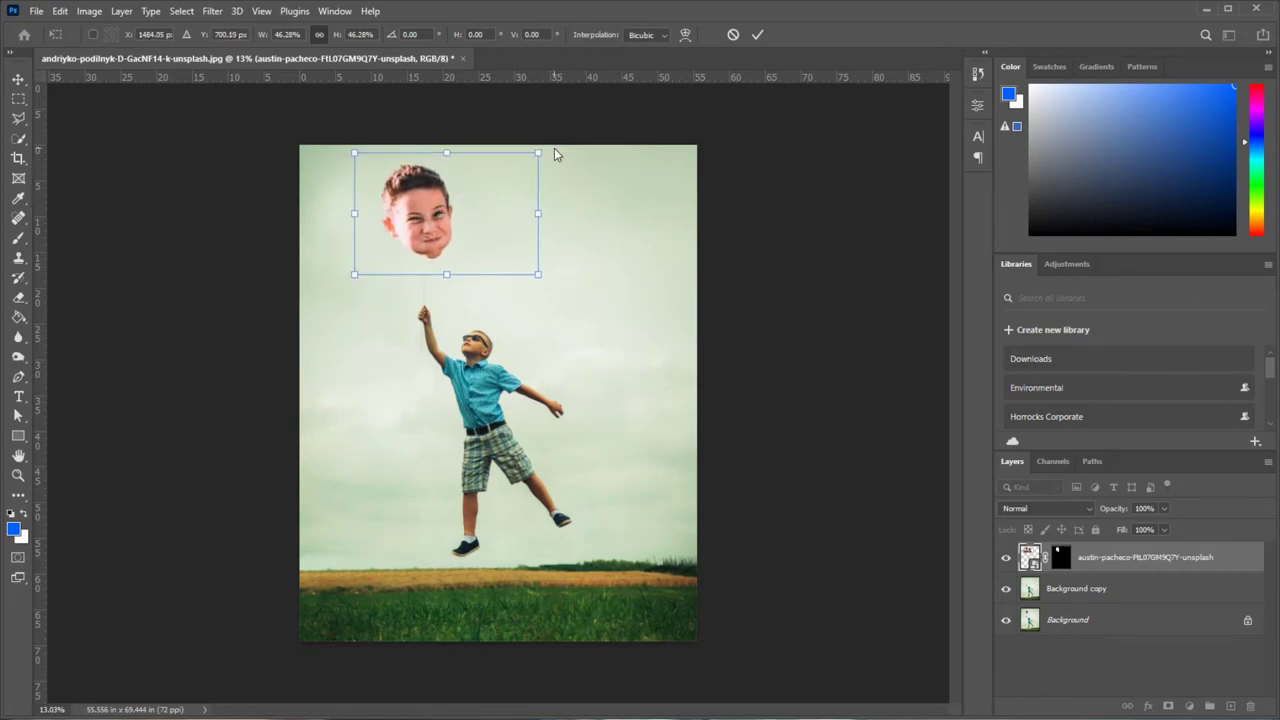
key(Return)
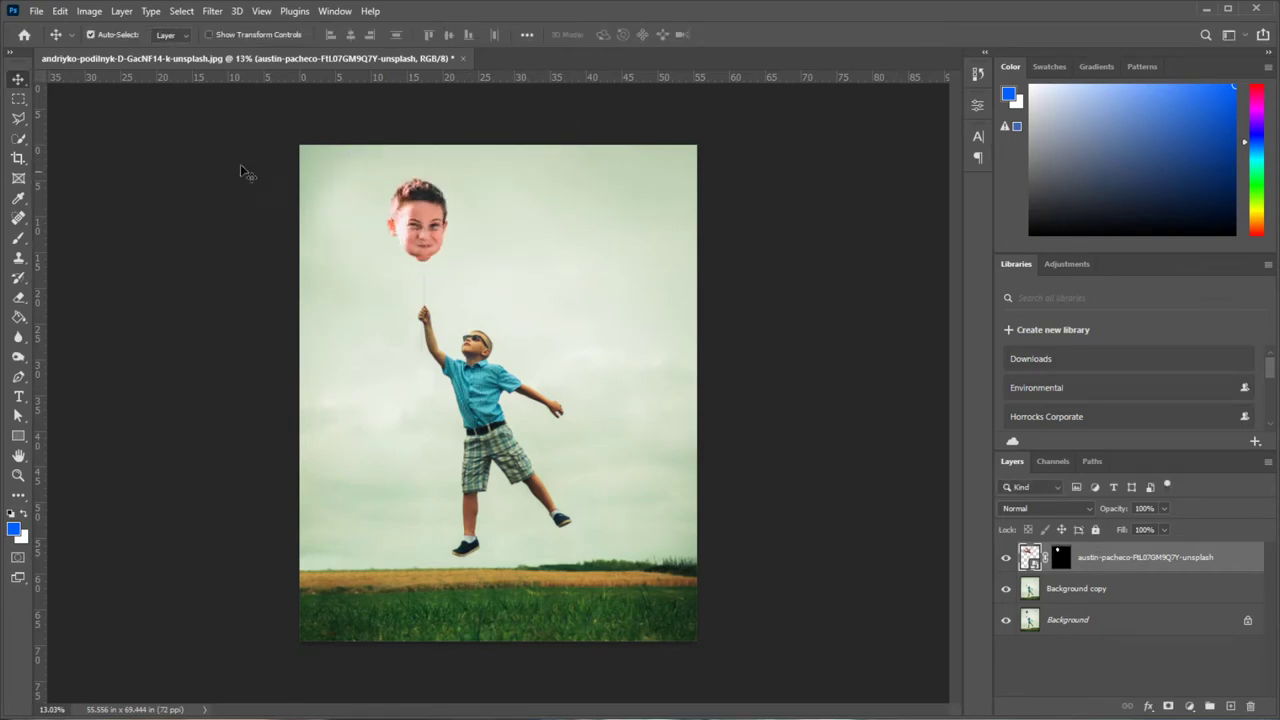
Rasterize the head layer, apply its layer mask permanently, and zoom in on the head.
click(20, 297)
click(486, 225)
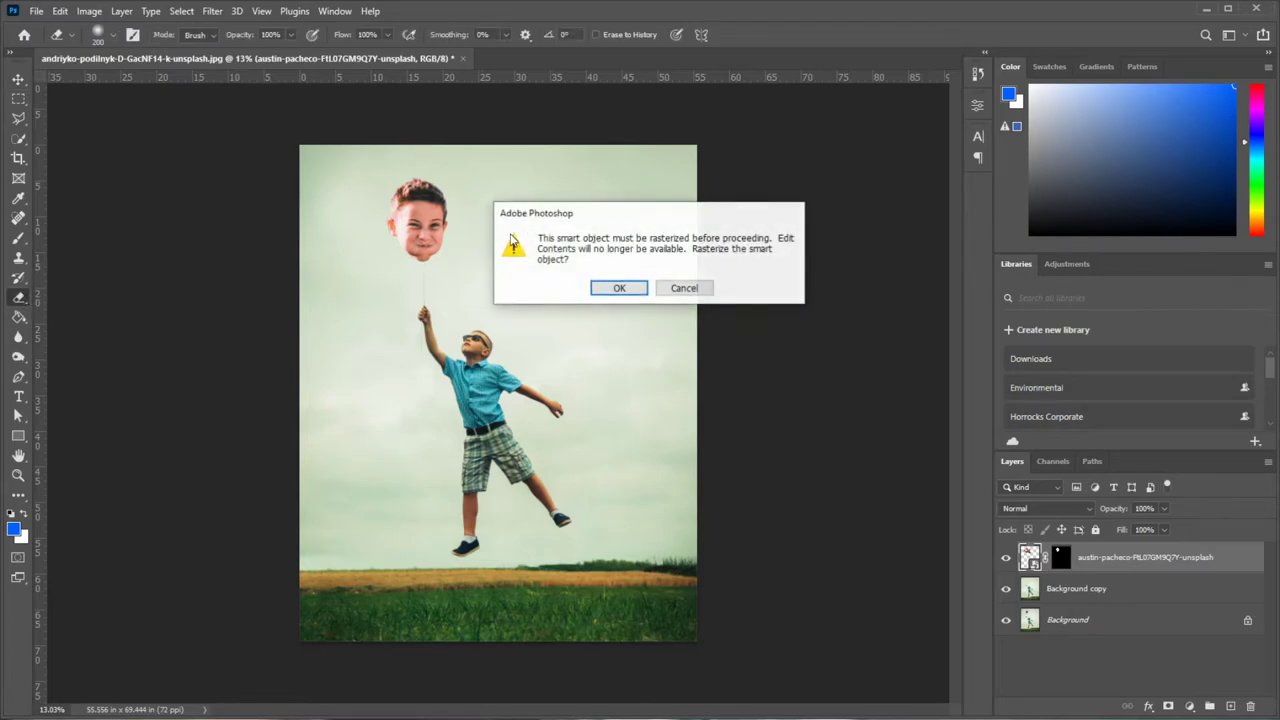
click(609, 286)
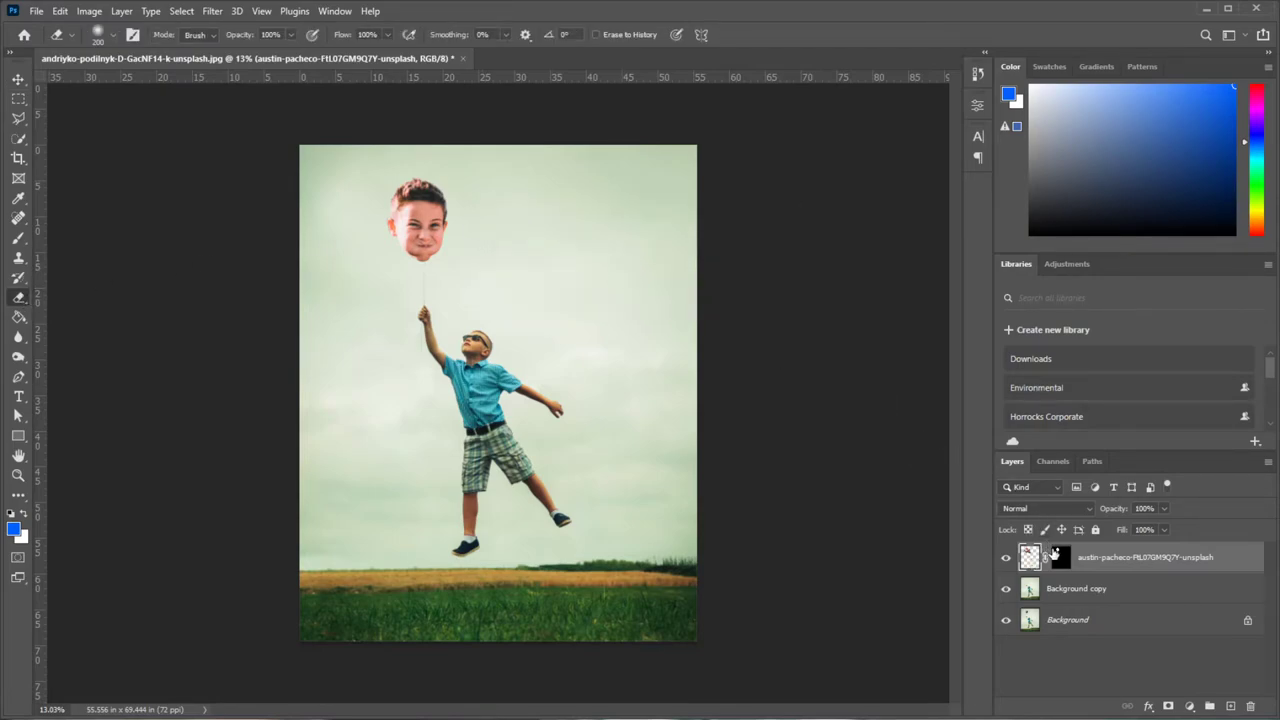
drag(1055, 553, 1250, 707)
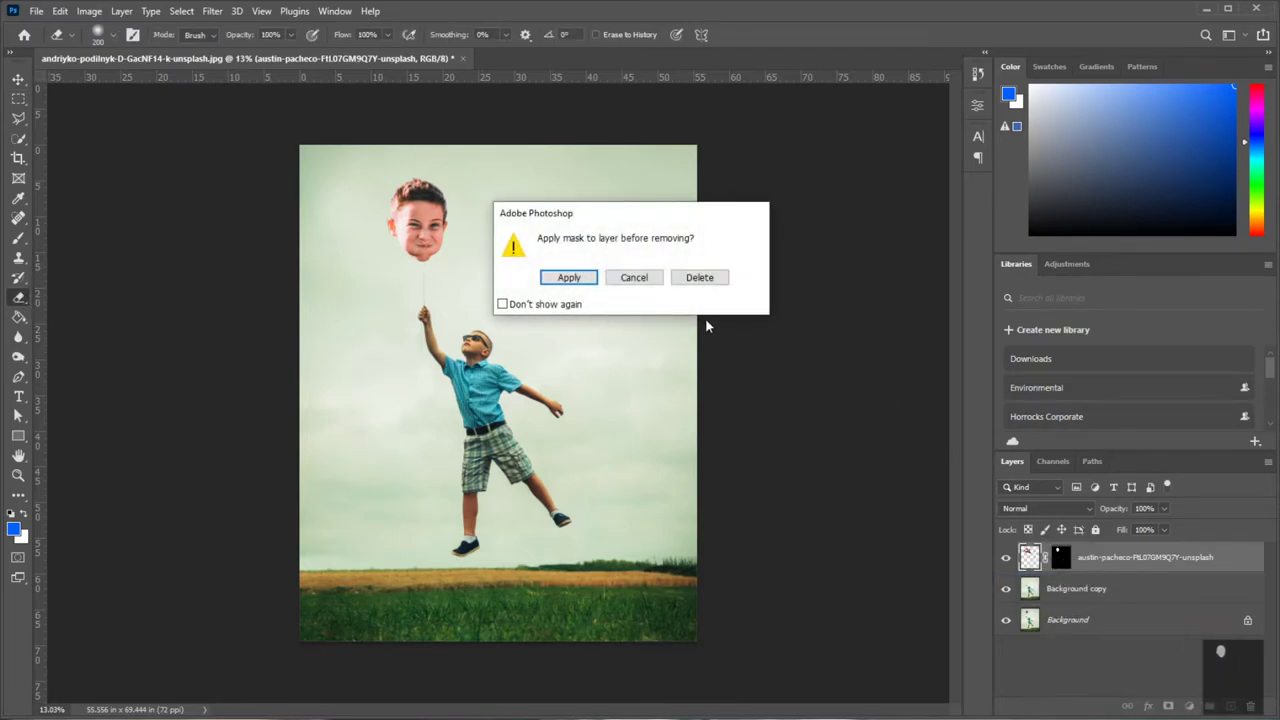
click(566, 277)
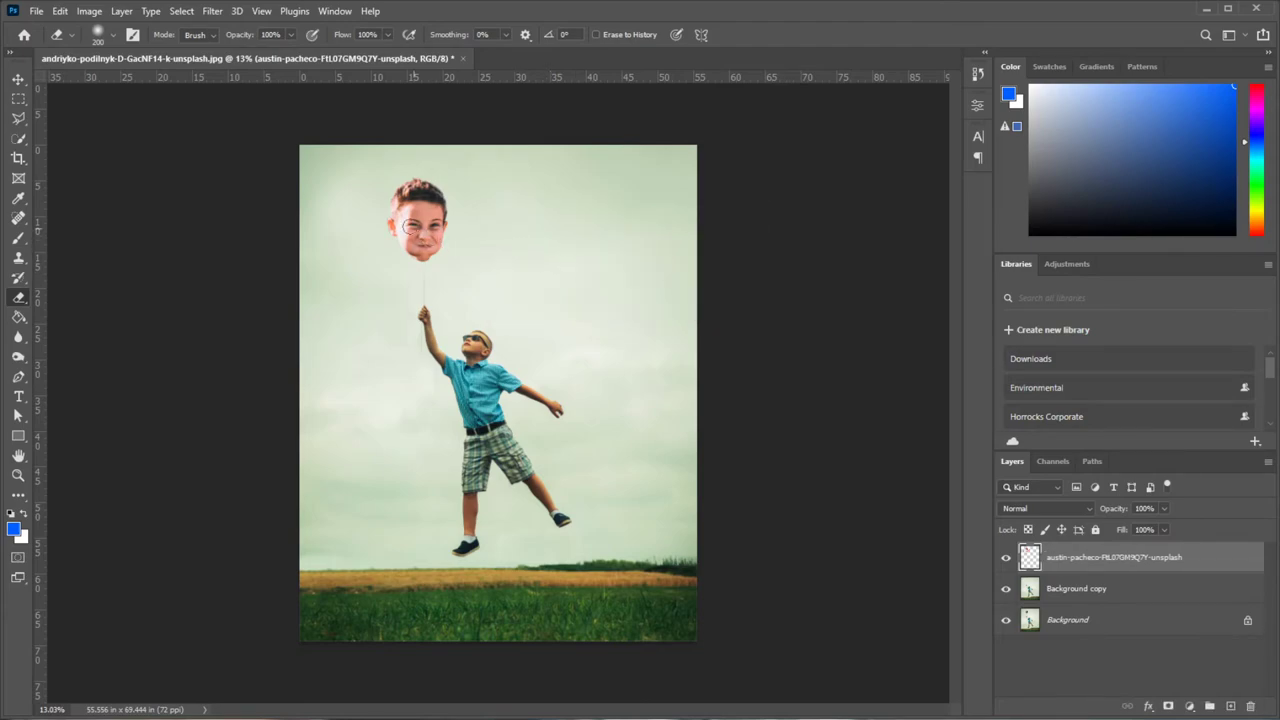
click(18, 475)
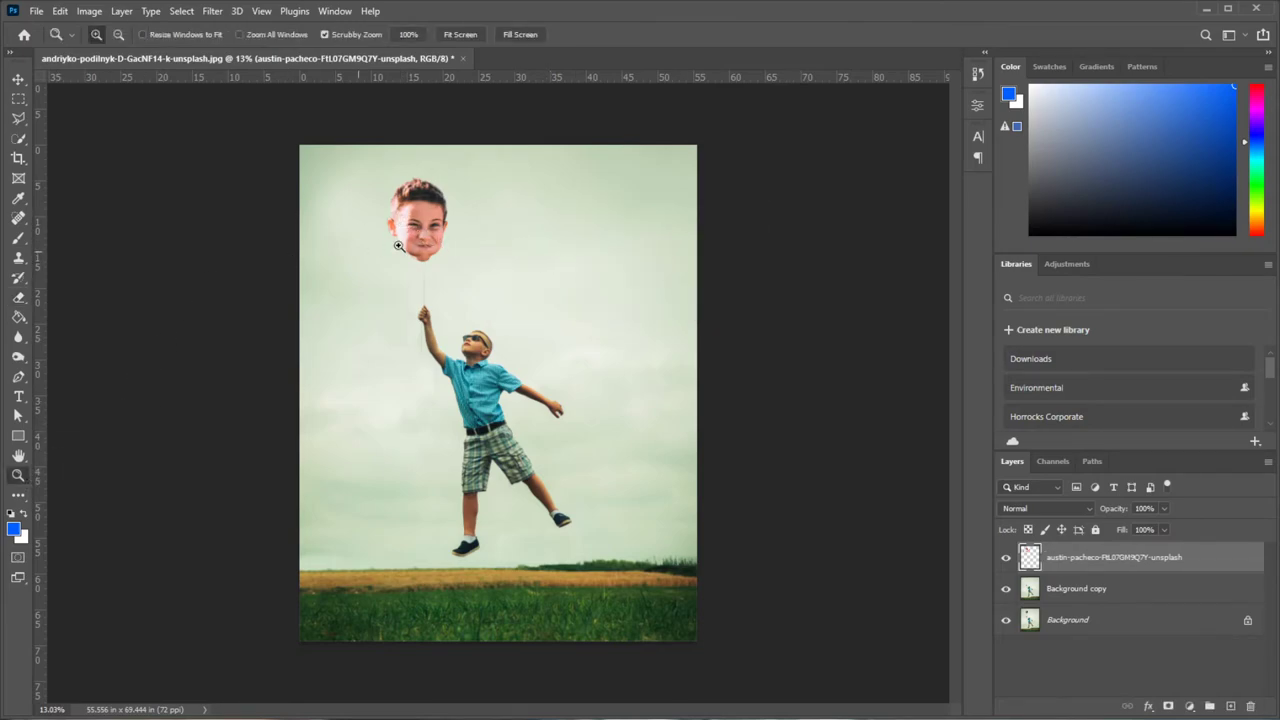
drag(416, 231, 482, 245)
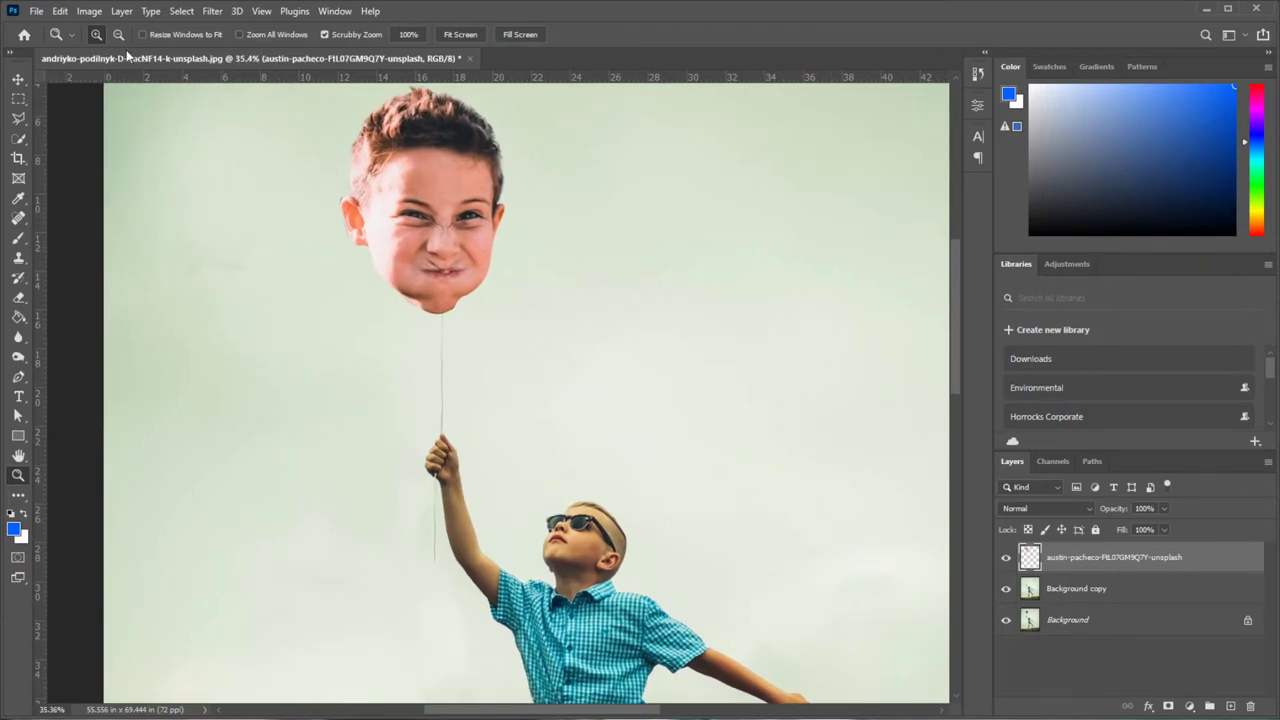
click(90, 11)
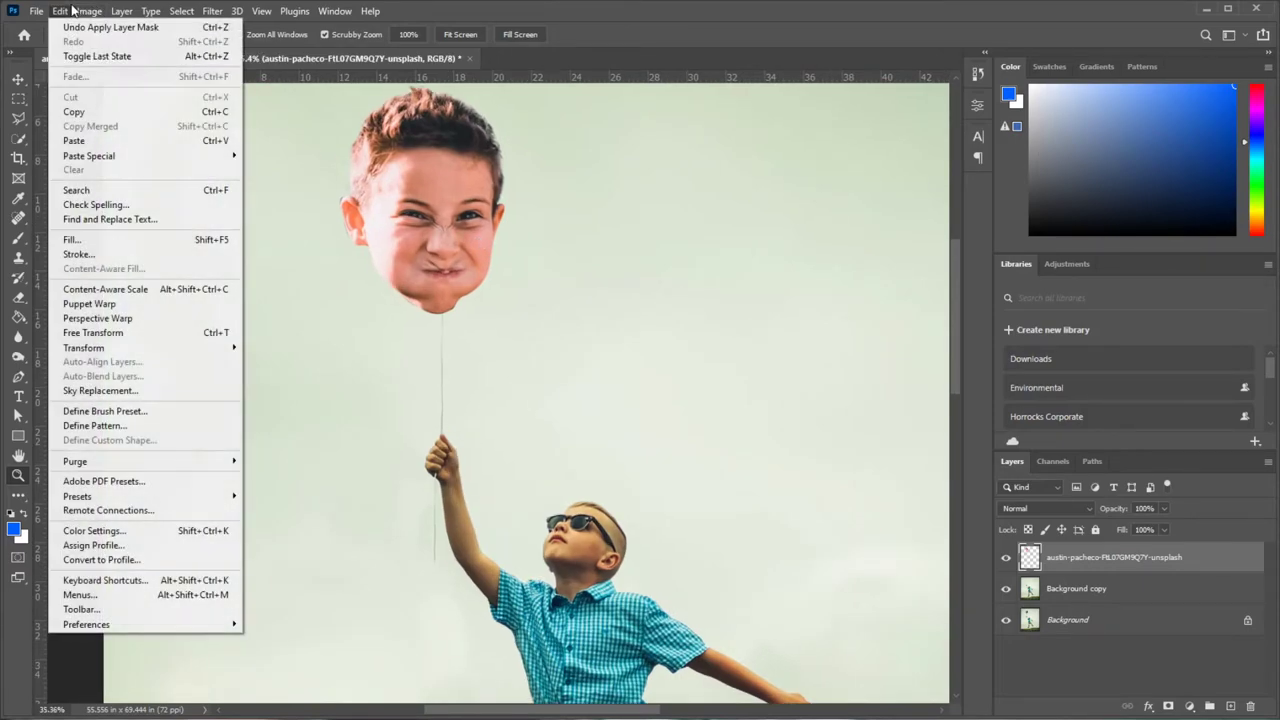
mouse_move(84, 347)
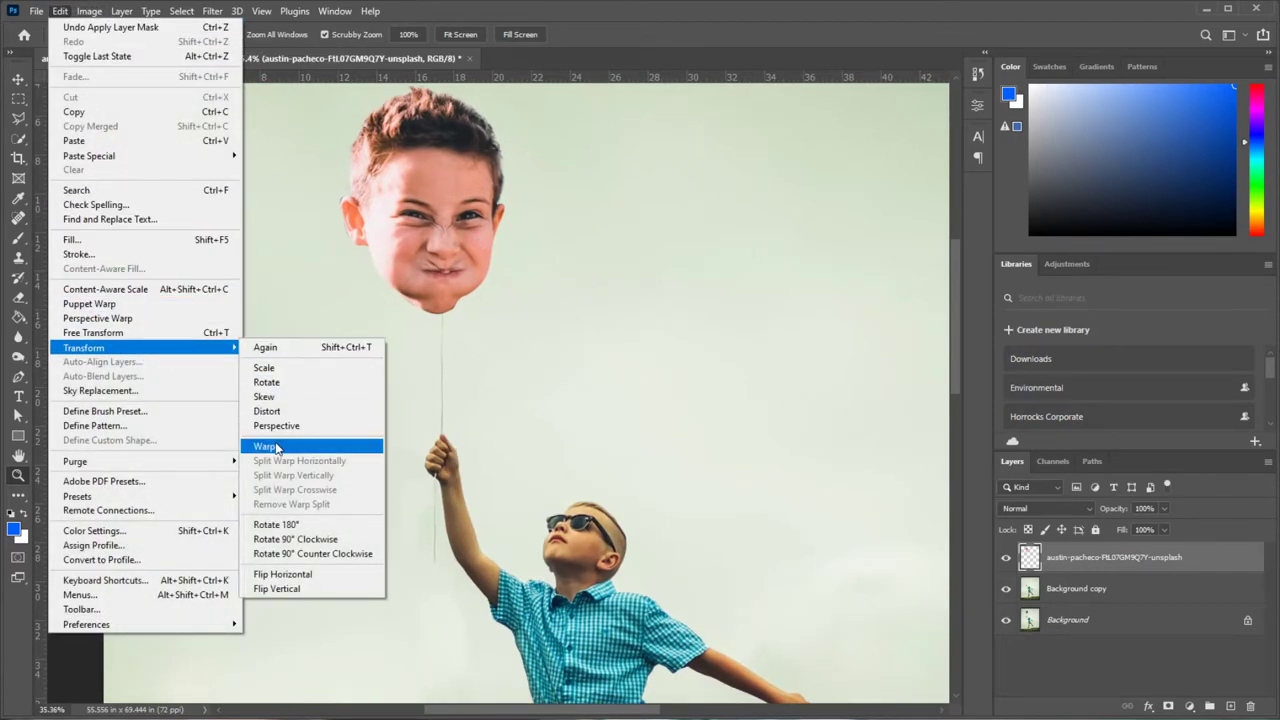
Warp the head: taper the bottom inward, bulge both sides outward, and round the top.
click(268, 446)
drag(510, 318, 487, 313)
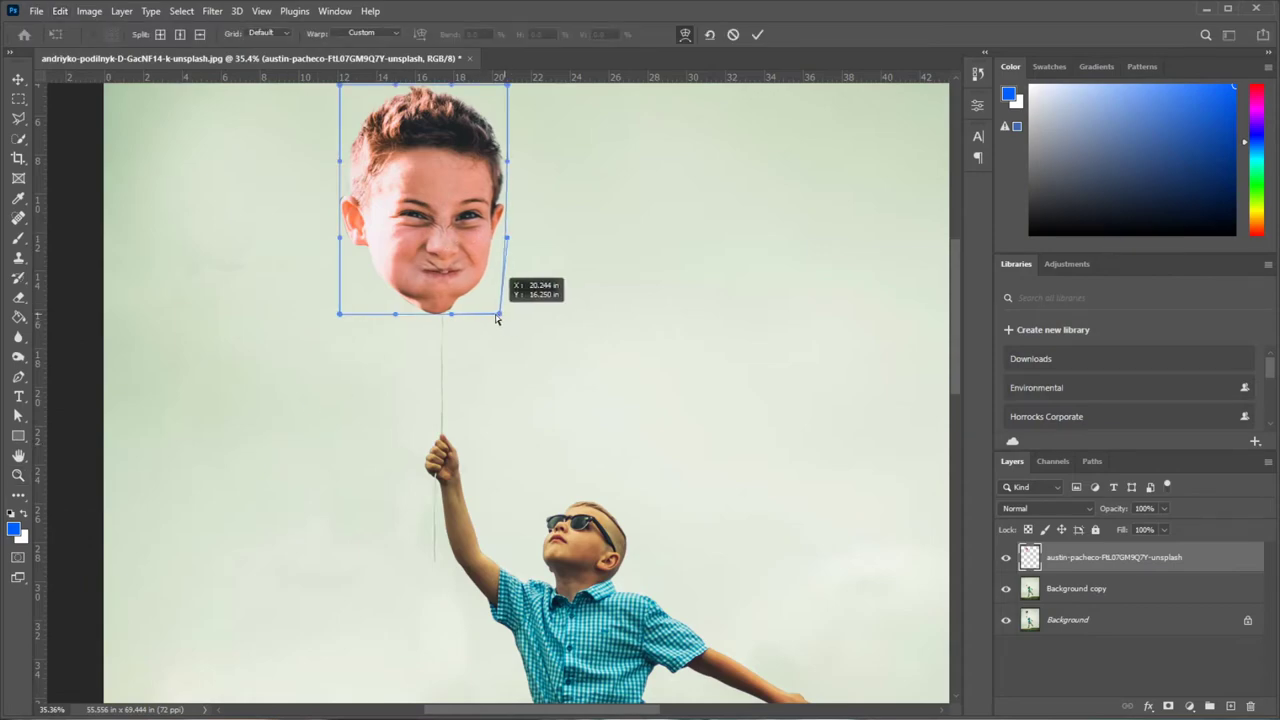
drag(341, 315, 382, 318)
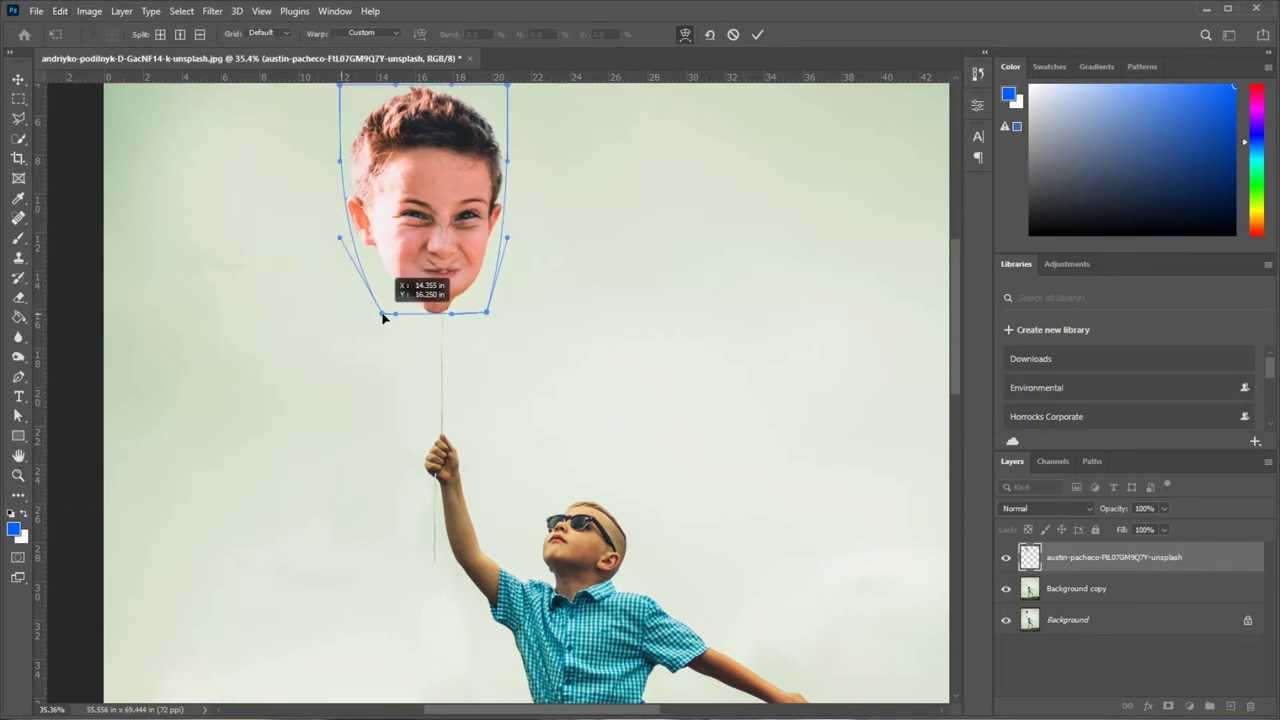
drag(413, 170, 418, 239)
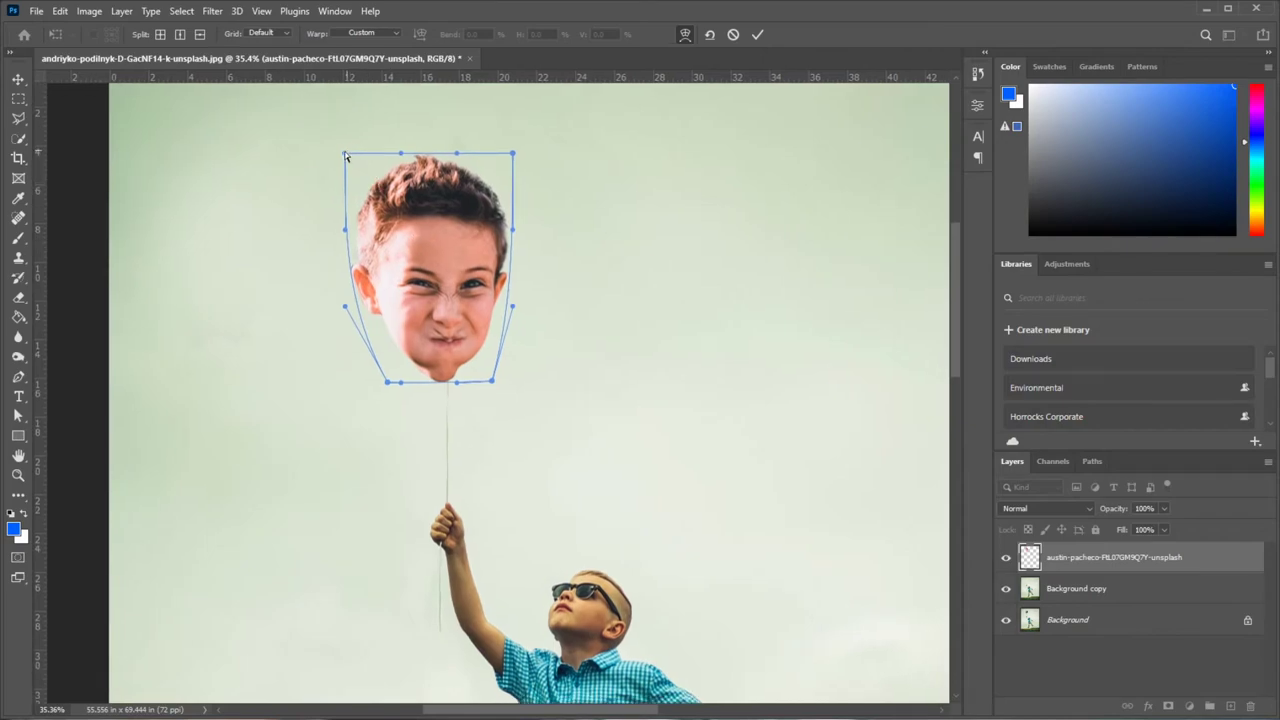
drag(344, 227, 318, 231)
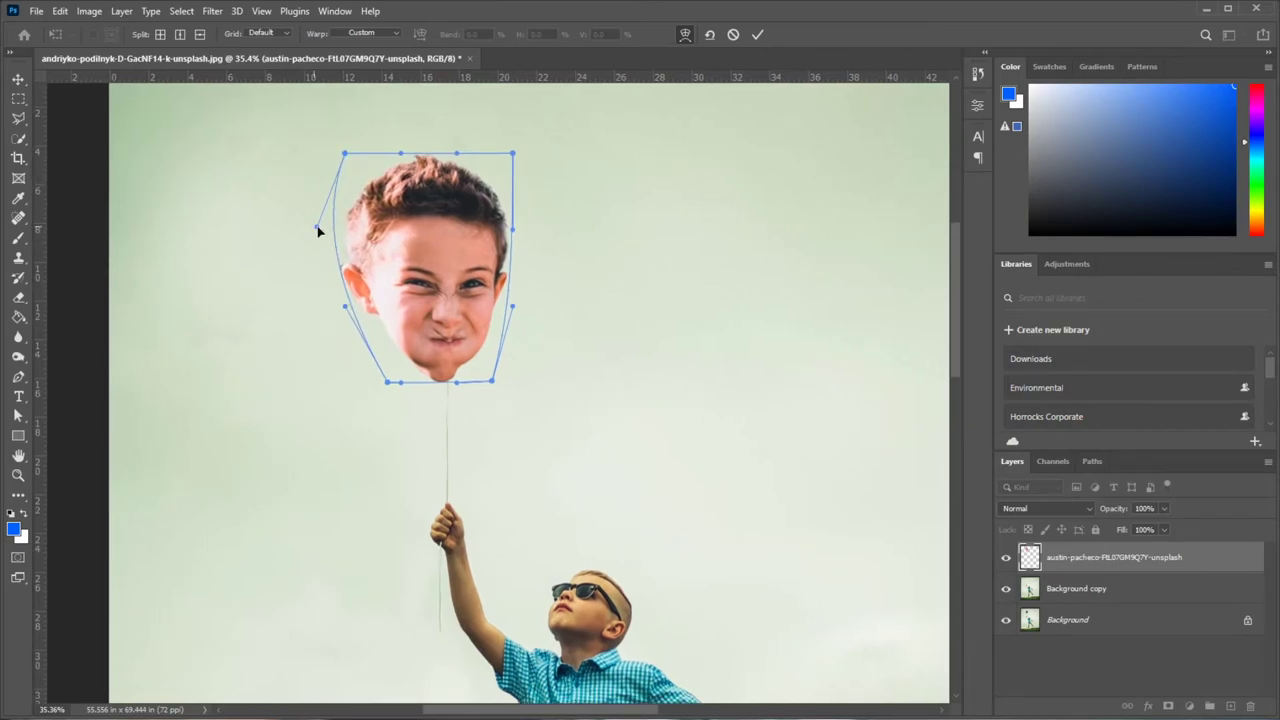
drag(513, 230, 541, 226)
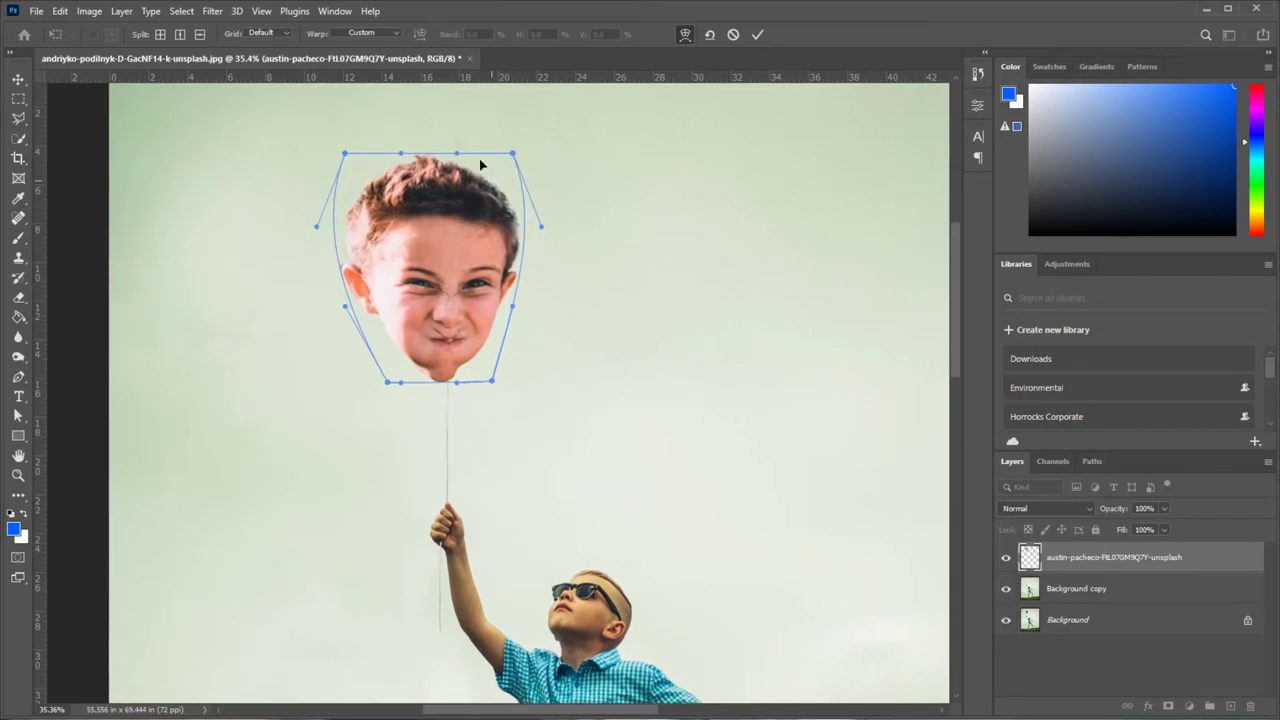
mouse_move(456, 150)
mouse_down()
mouse_move(463, 133)
mouse_move(396, 121)
mouse_up()
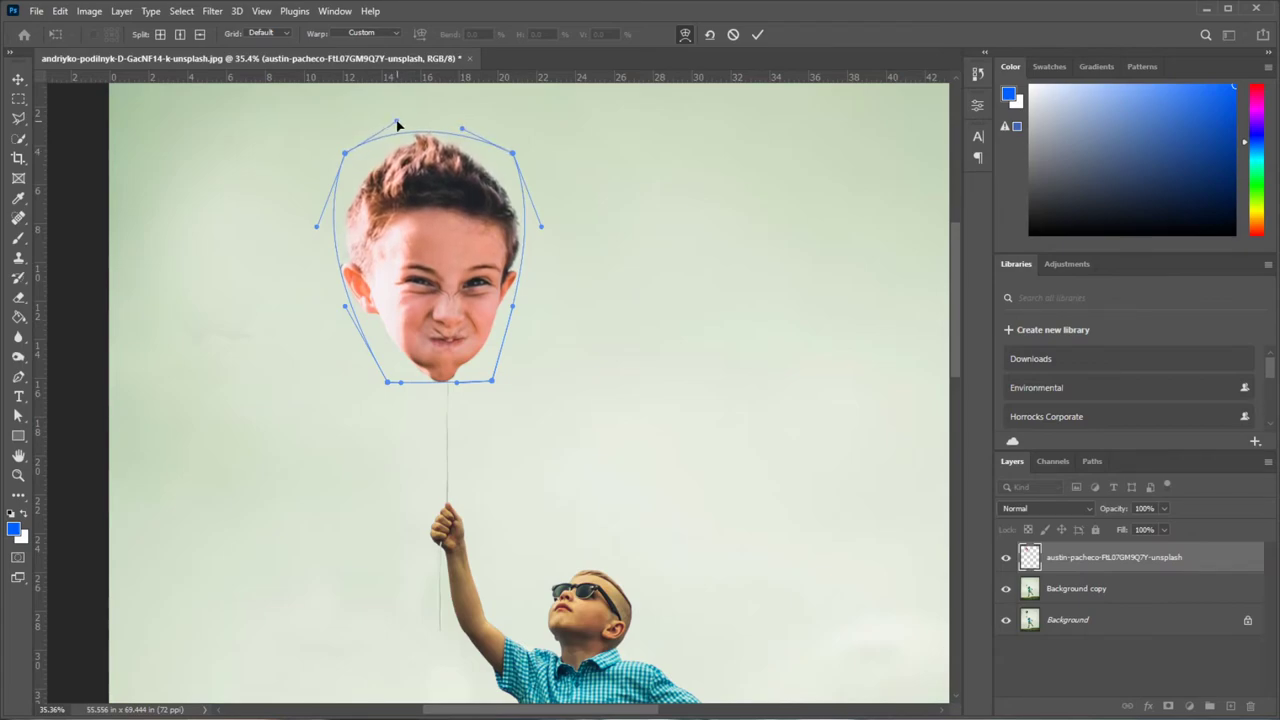
key(Return)
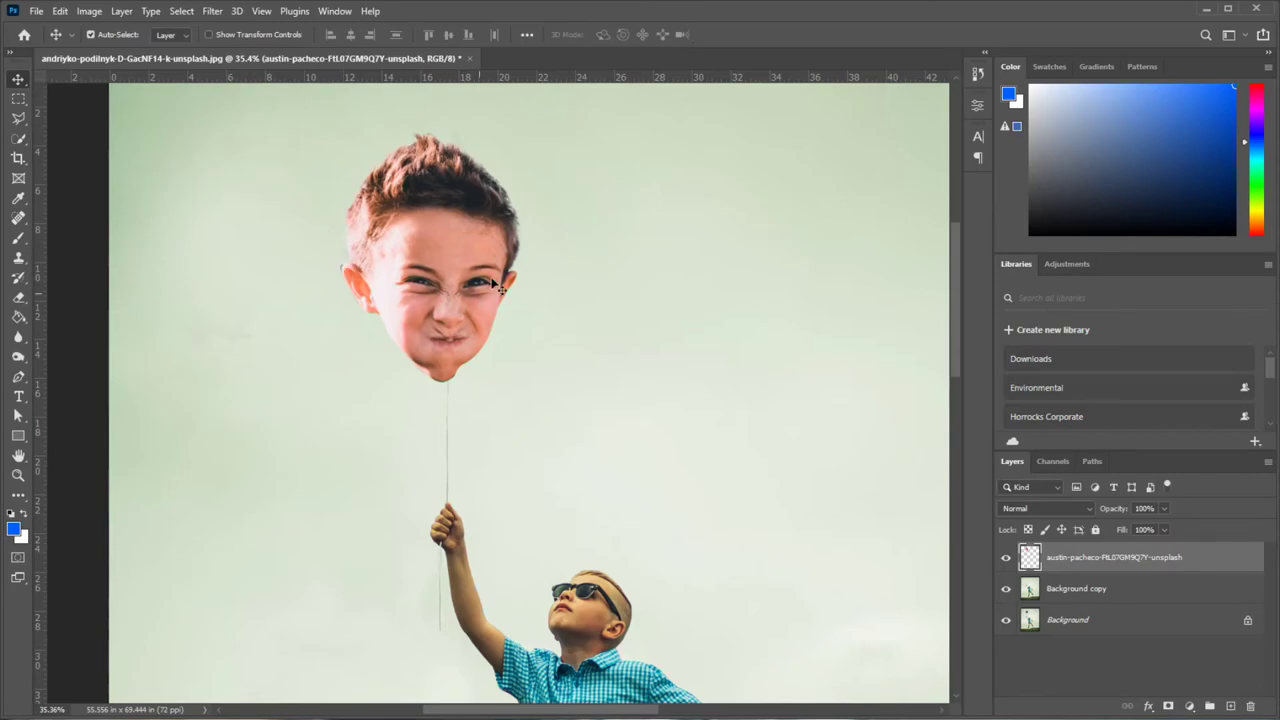
Nudge the head right and apply Hue/Saturation: Hue +7, Saturation -18, Lightness -6.
drag(469, 325, 464, 316)
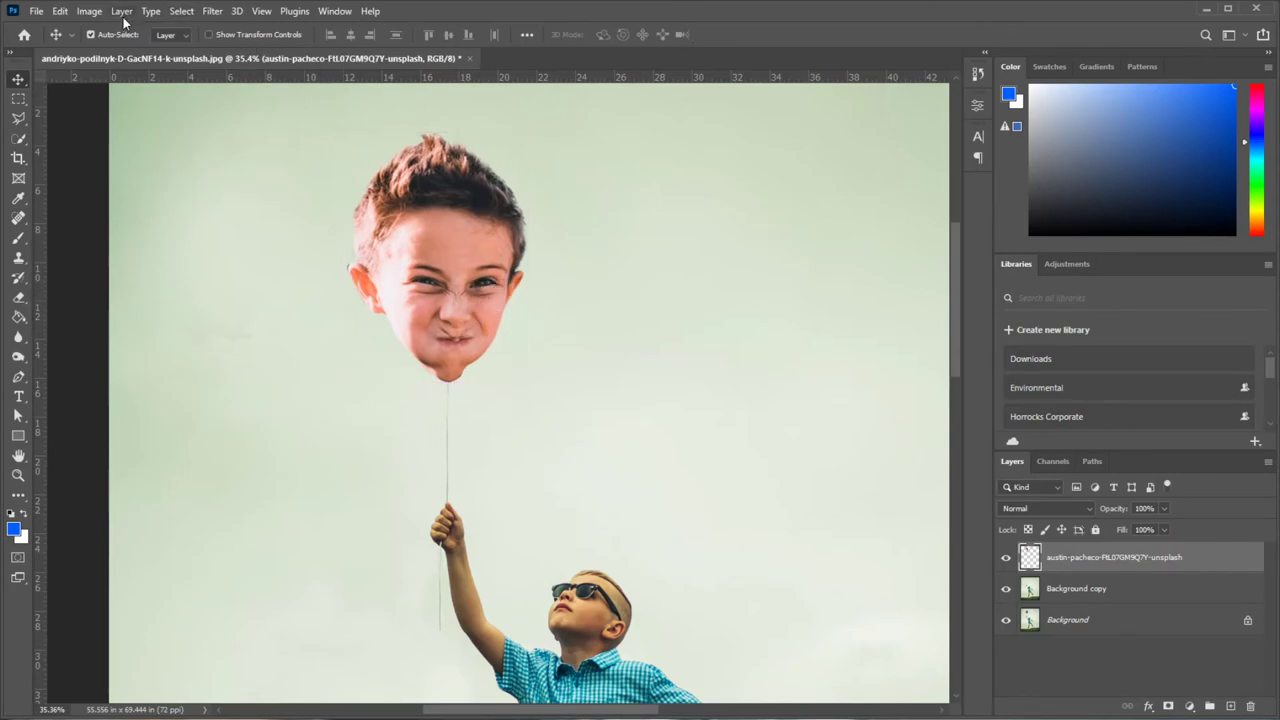
click(89, 11)
mouse_move(113, 48)
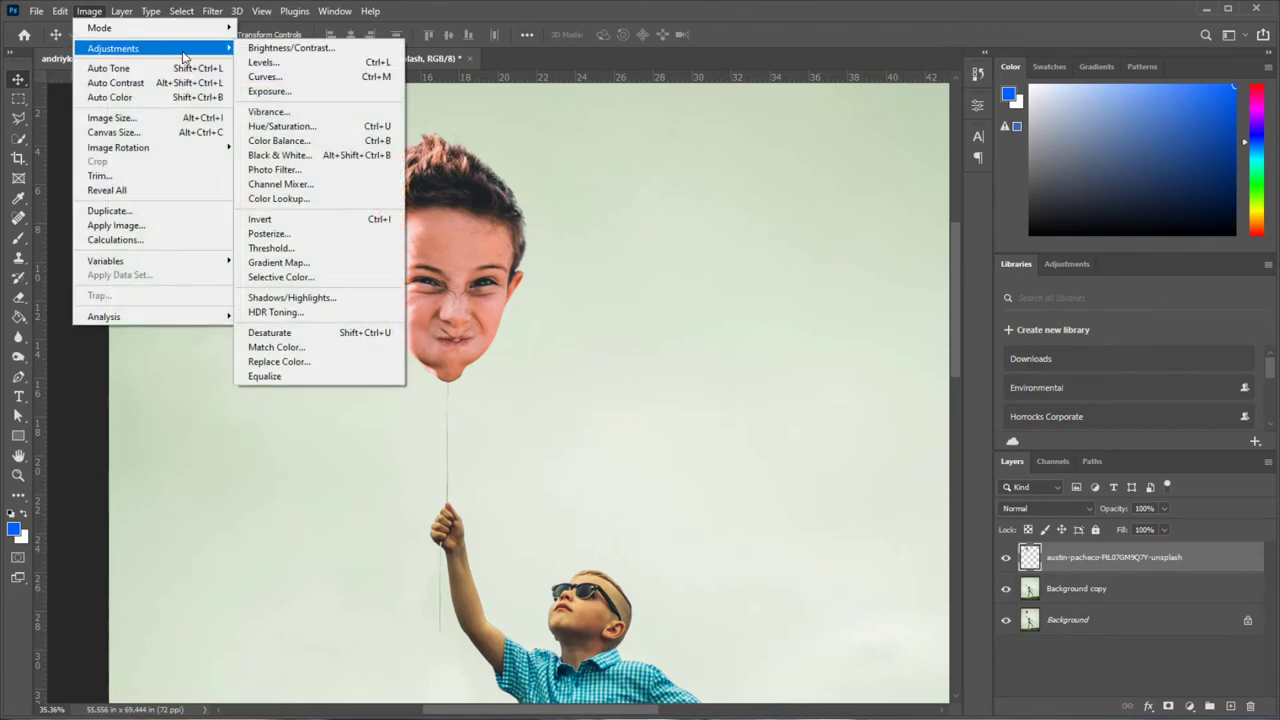
click(290, 126)
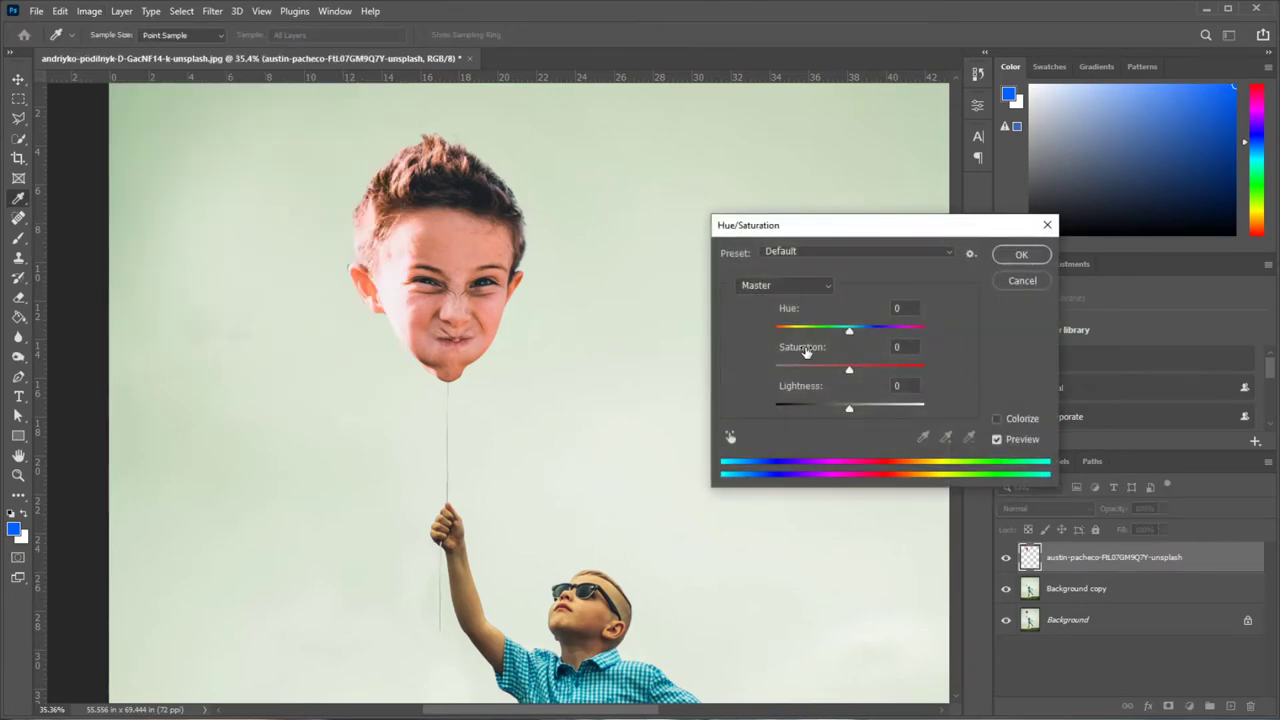
drag(849, 332, 855, 331)
mouse_move(849, 372)
mouse_down()
mouse_move(836, 373)
mouse_move(842, 410)
mouse_up()
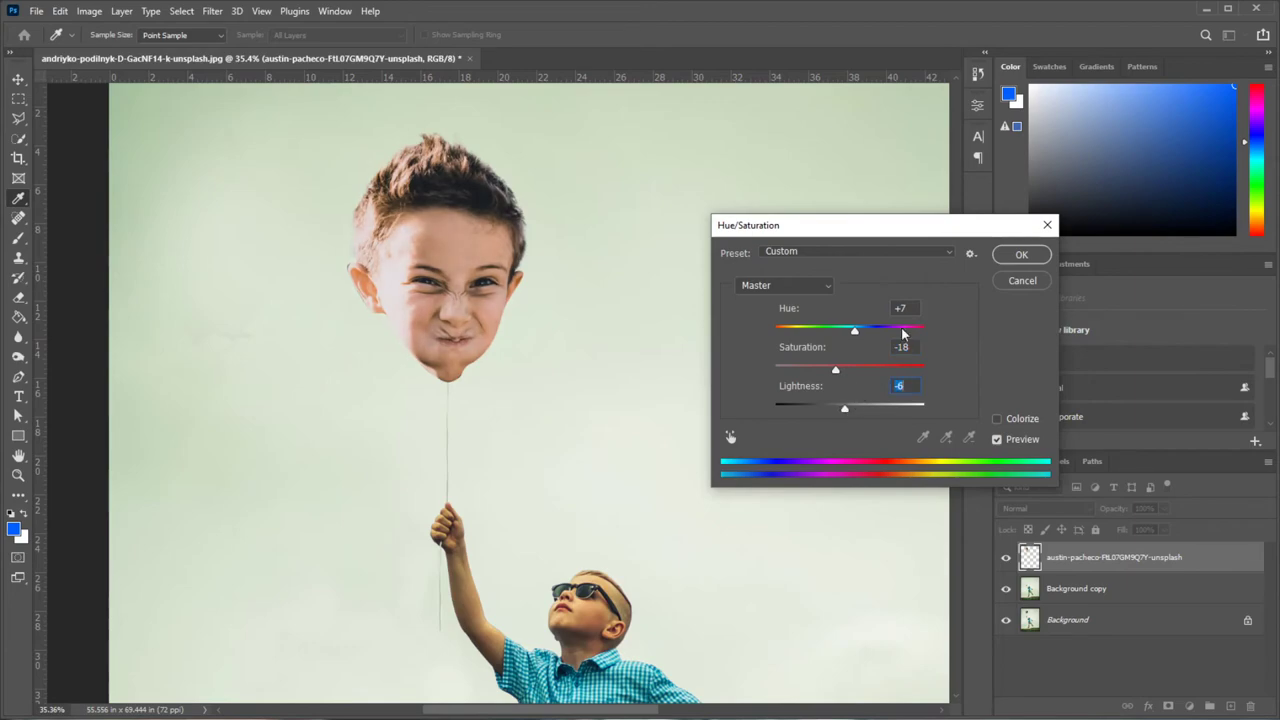
click(1022, 255)
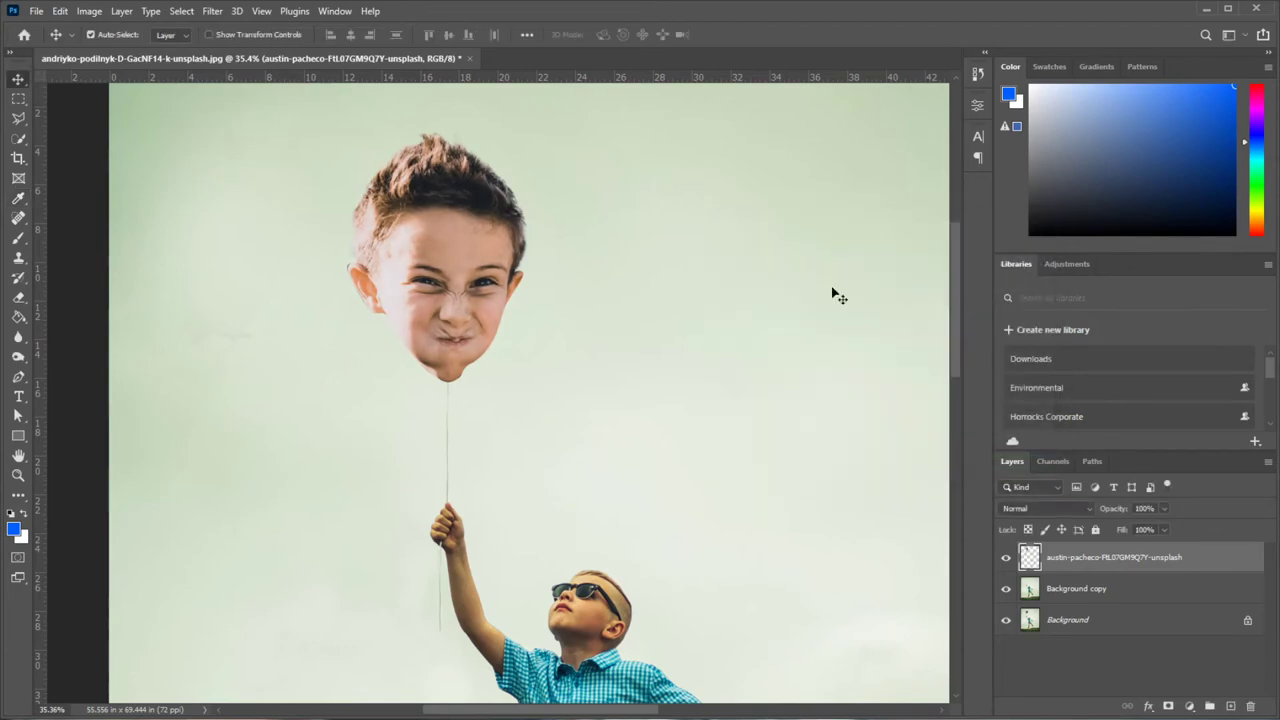
click(18, 356)
Burn the head's lower face, jaw, right cheek and chin darker.
mouse_move(489, 342)
mouse_down()
mouse_move(471, 366)
mouse_move(394, 349)
mouse_up()
mouse_move(517, 293)
mouse_down()
mouse_move(529, 265)
mouse_move(509, 314)
mouse_move(429, 377)
mouse_move(360, 298)
mouse_move(351, 206)
mouse_move(373, 189)
mouse_move(352, 272)
mouse_up()
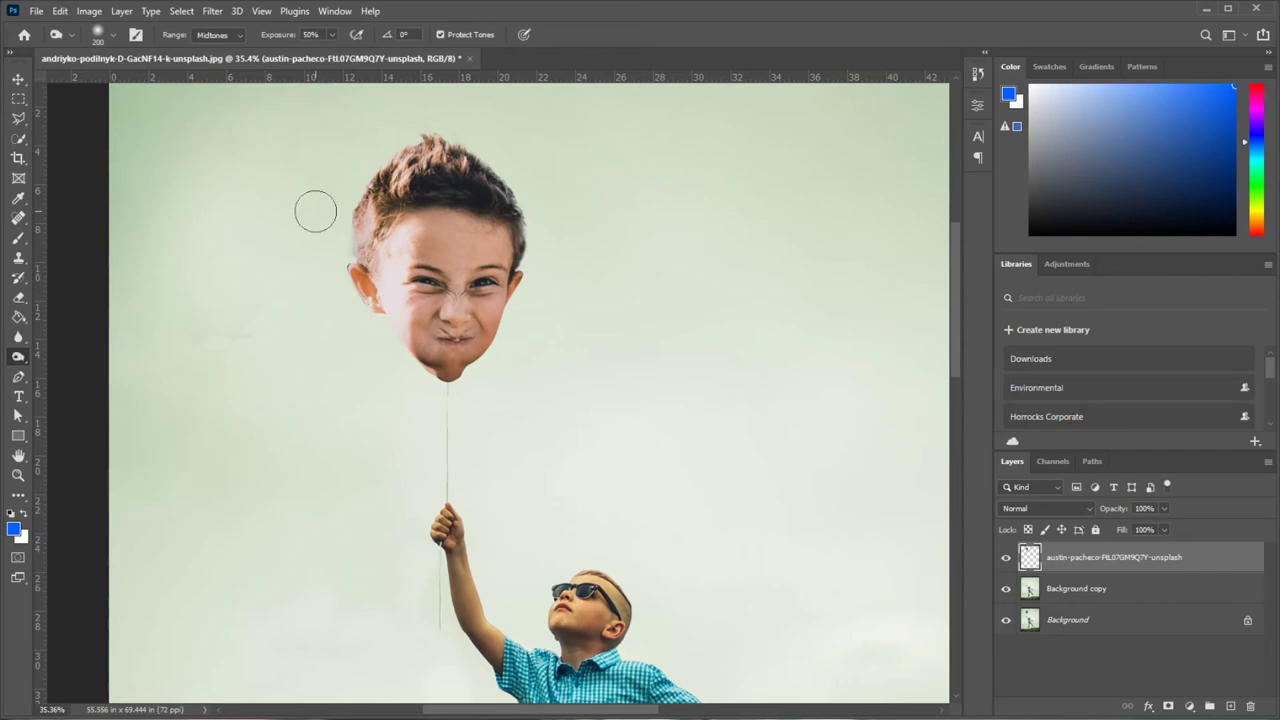
Zoom into the head's left ear and pen-trace a closed path around its dark fringe.
key(z)
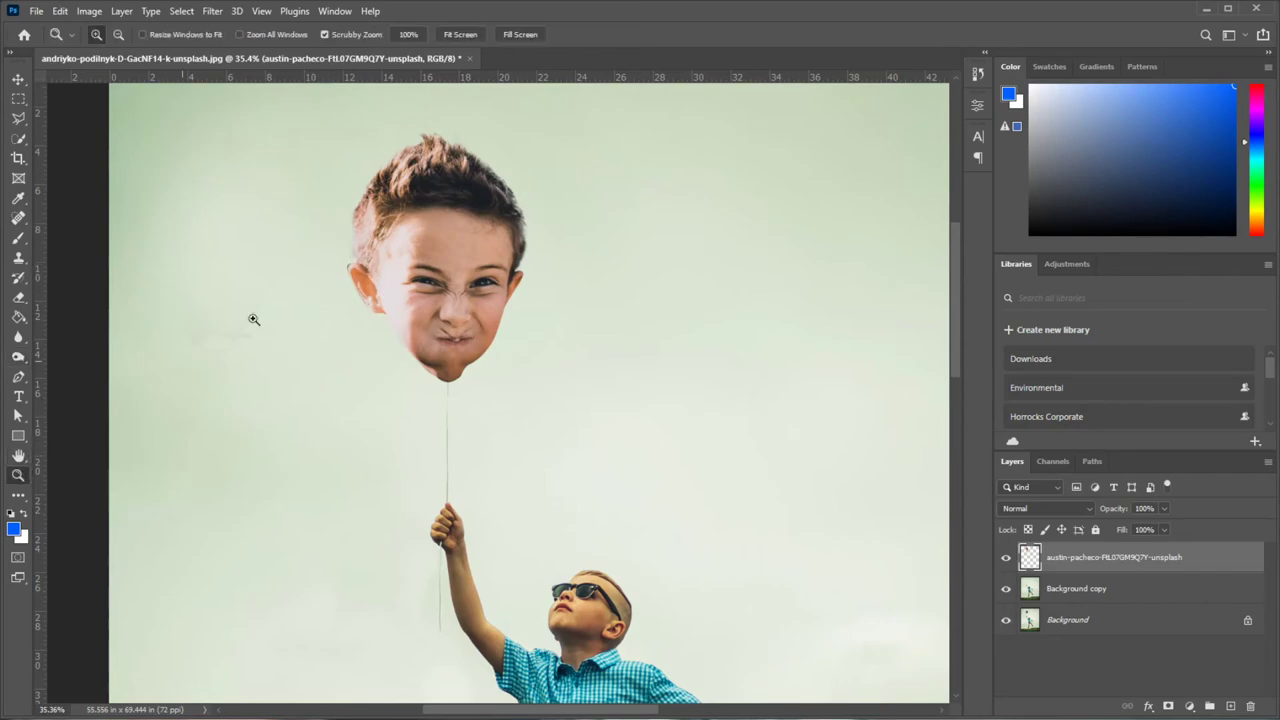
drag(327, 270, 457, 275)
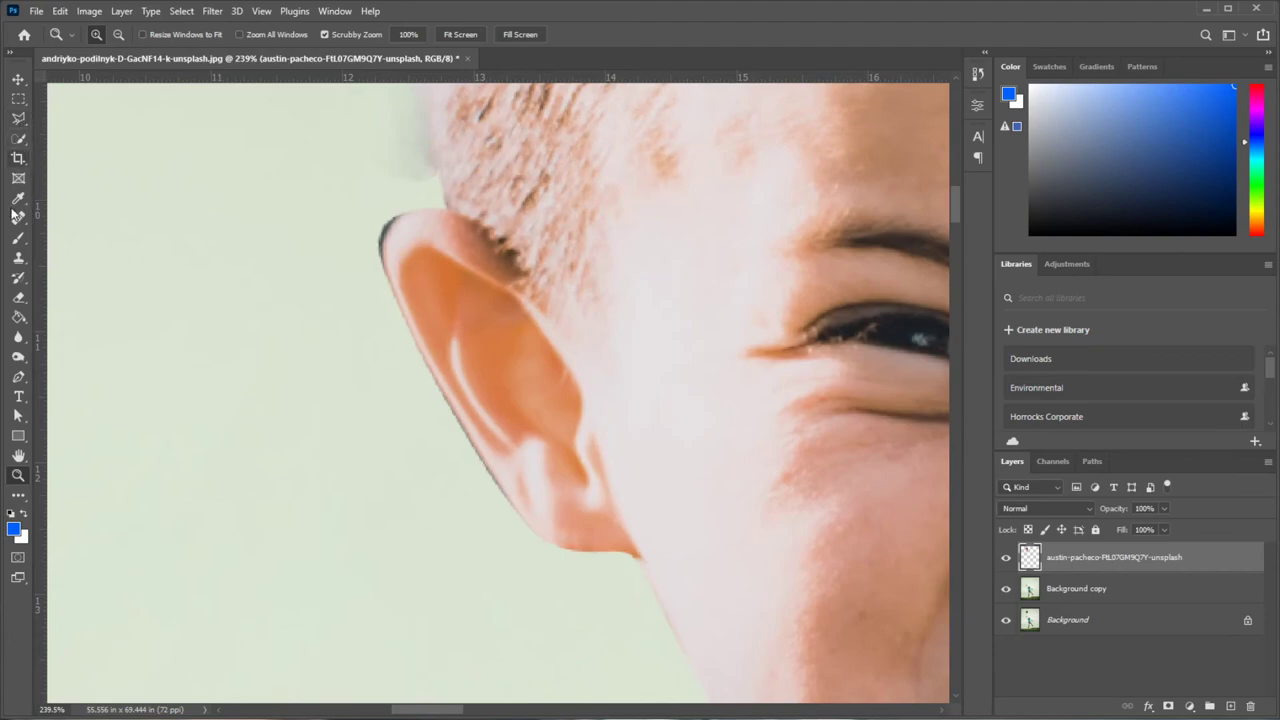
click(18, 377)
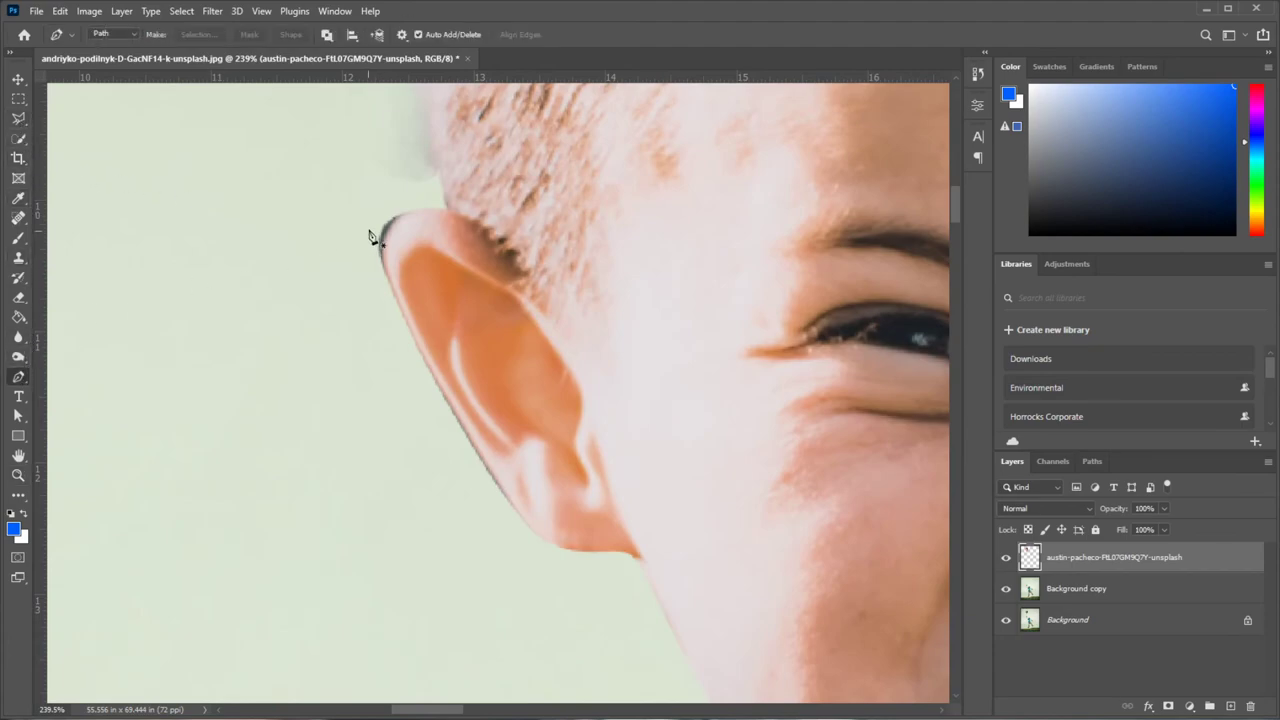
click(437, 209)
drag(389, 282, 392, 302)
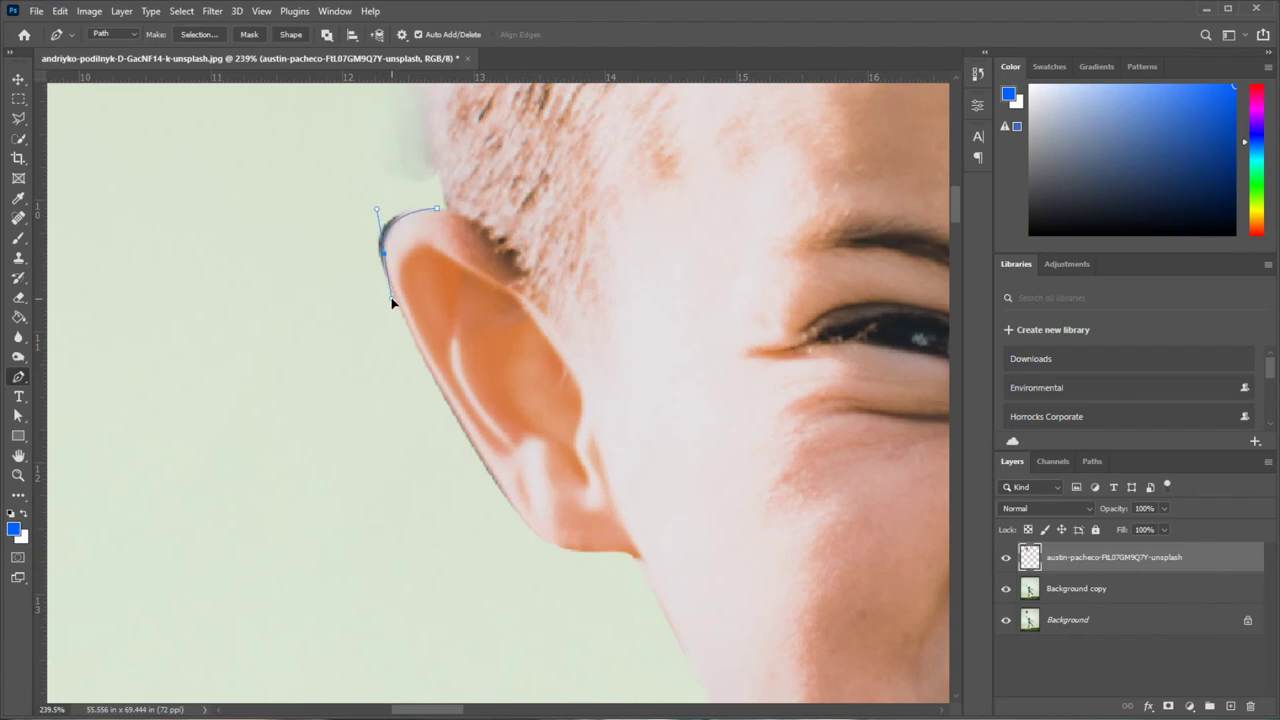
mouse_move(510, 497)
mouse_down()
mouse_move(544, 539)
mouse_move(621, 560)
mouse_up()
click(613, 587)
drag(355, 549, 335, 510)
drag(227, 285, 243, 253)
drag(314, 166, 343, 168)
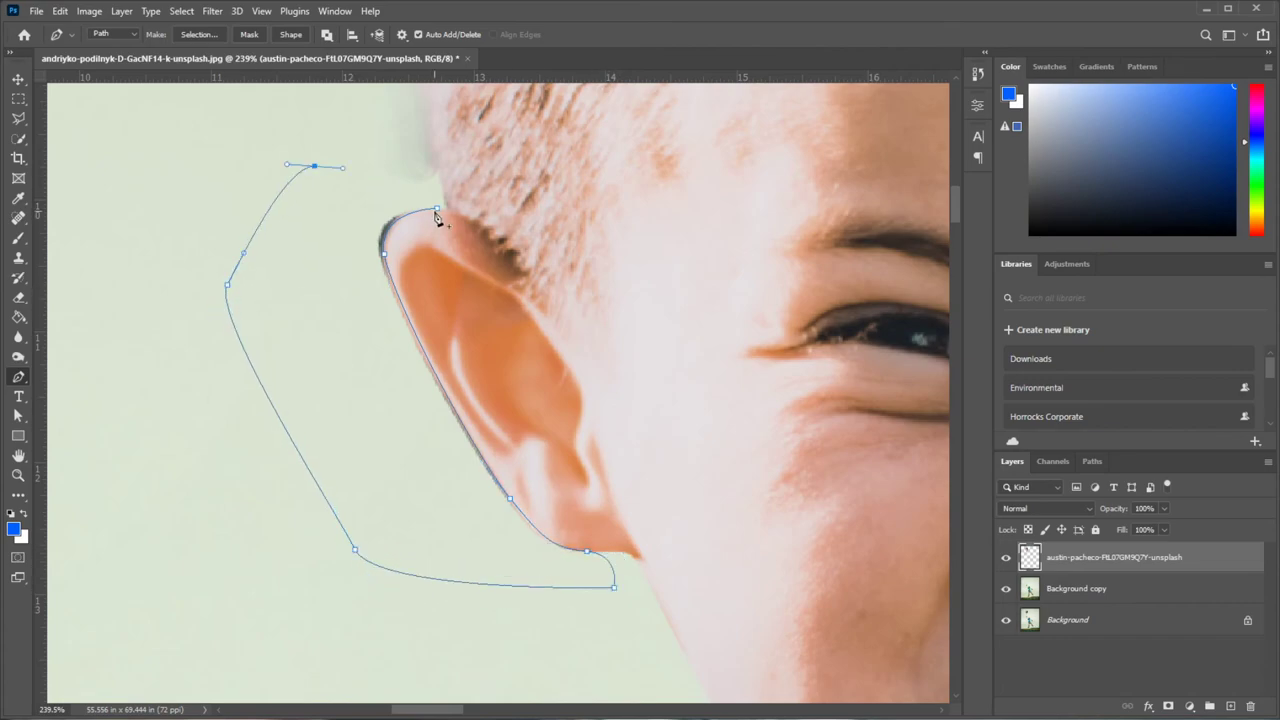
drag(436, 209, 467, 261)
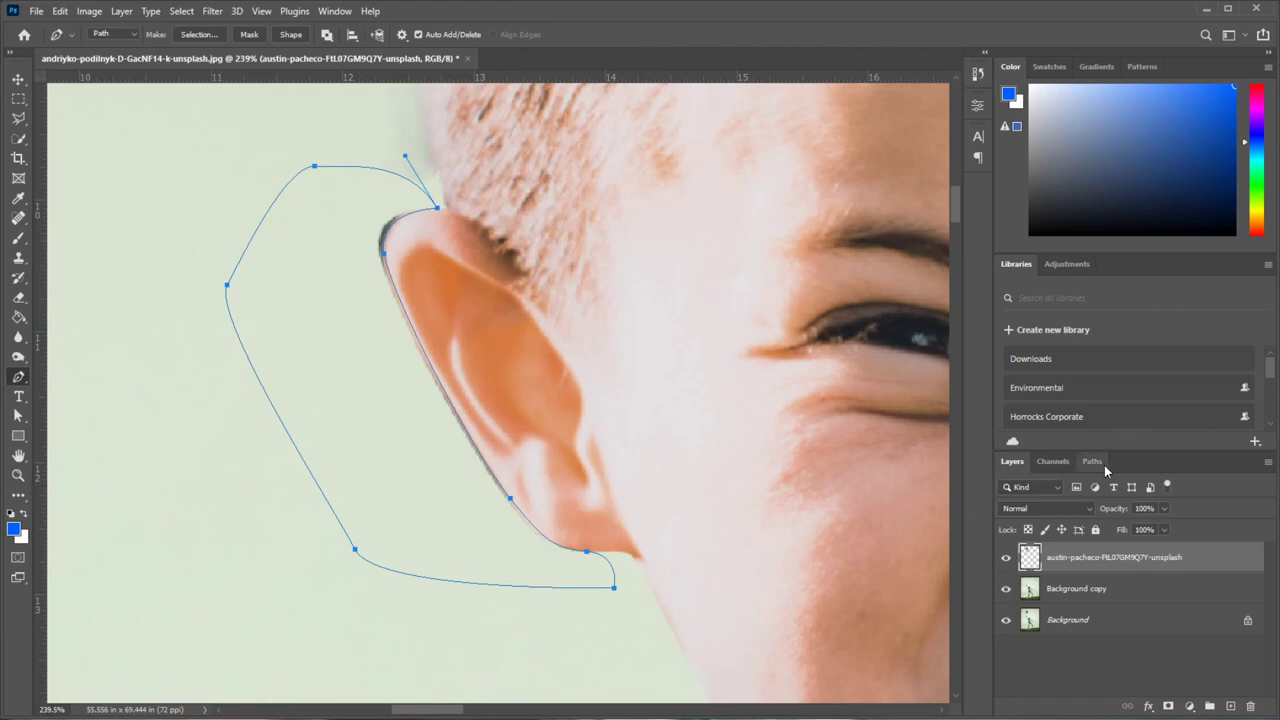
Load the ear path as a selection, delete the fringe, deselect, and zoom back out.
click(1100, 463)
click(1164, 703)
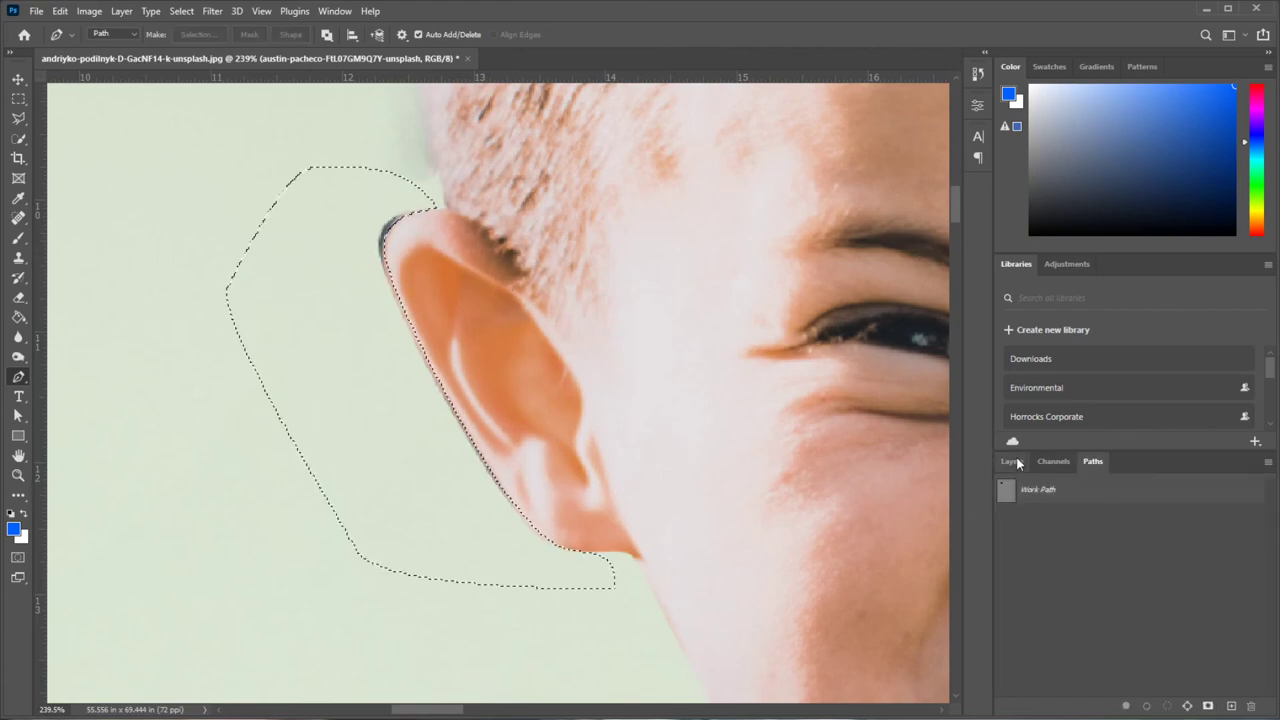
click(1012, 461)
key(Delete)
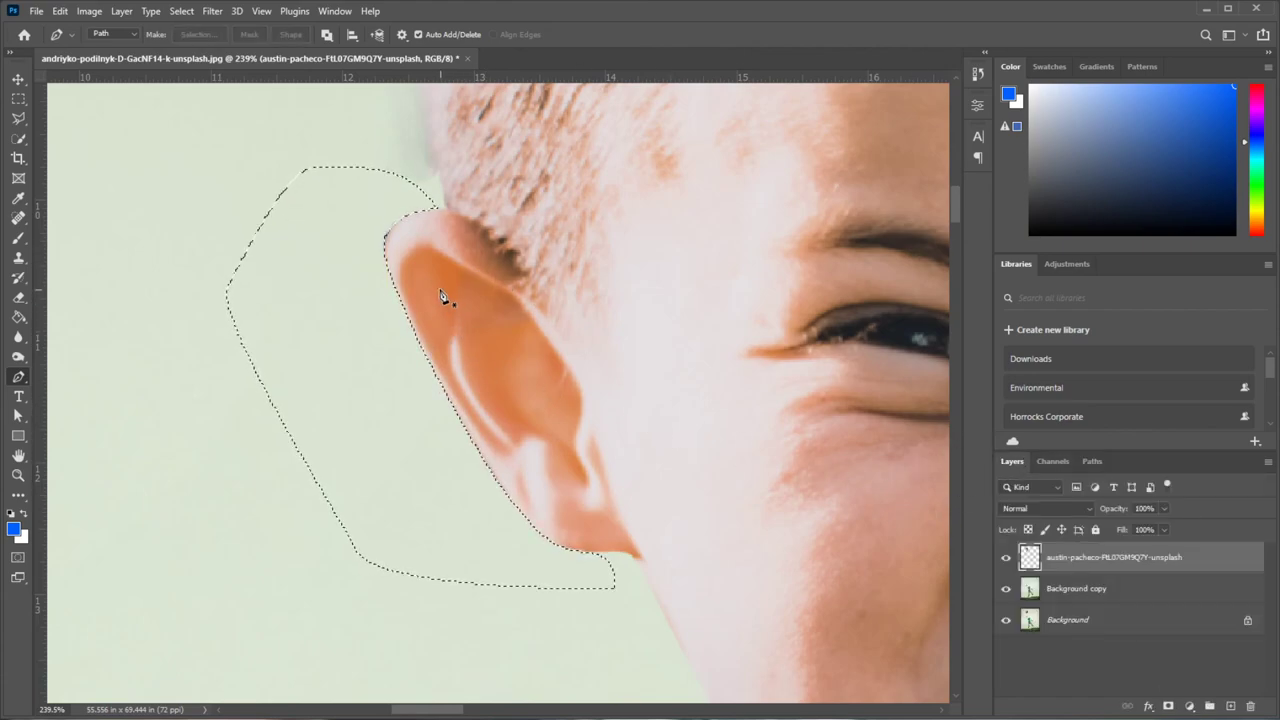
click(18, 98)
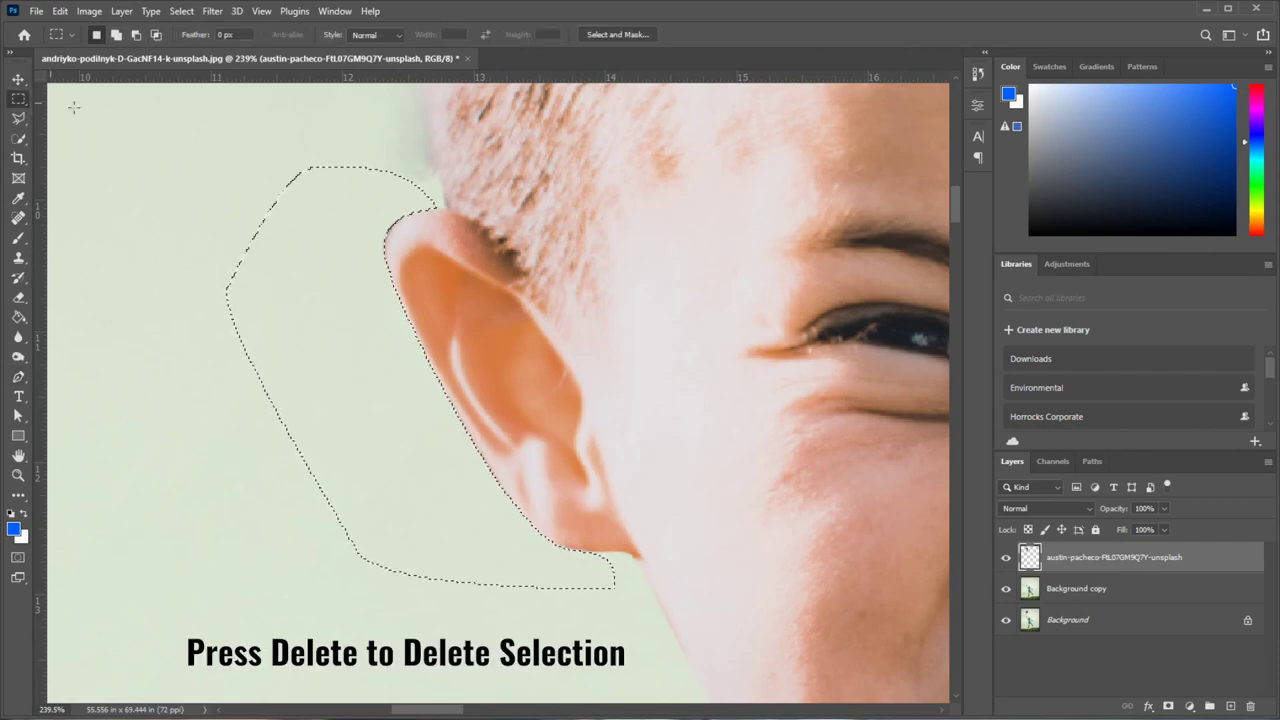
click(108, 128)
click(18, 78)
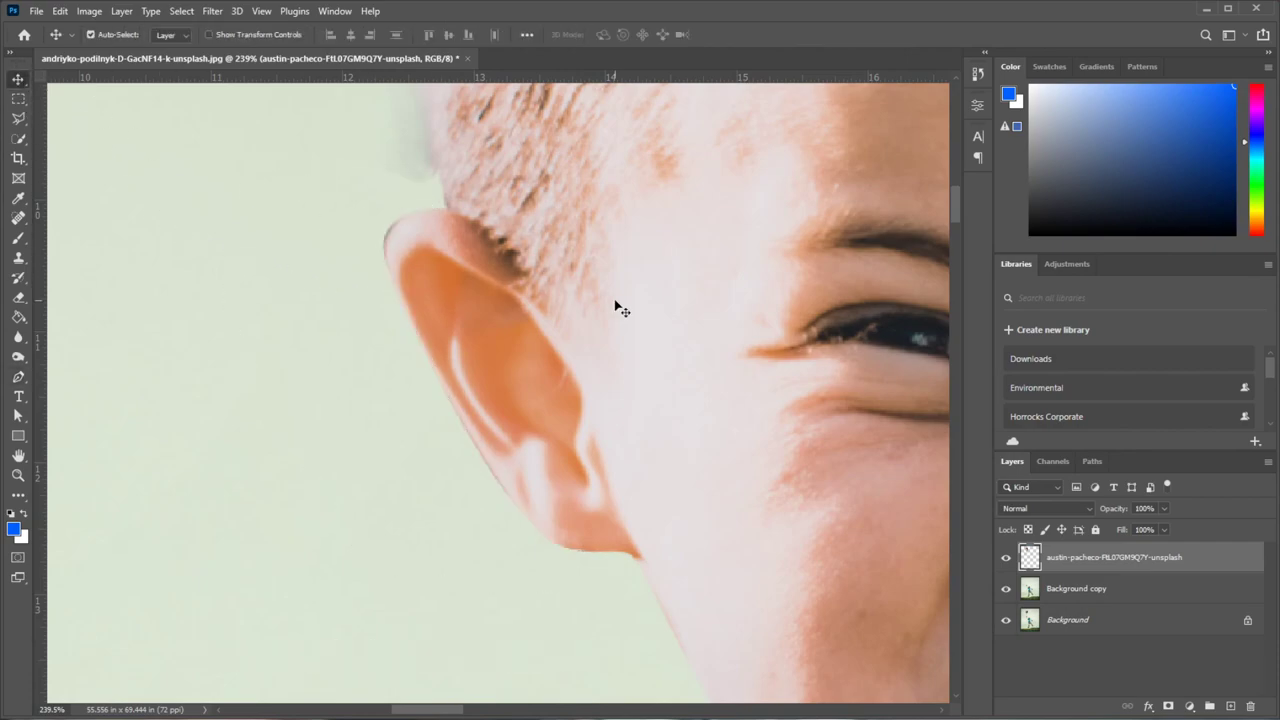
click(18, 475)
drag(680, 436, 549, 427)
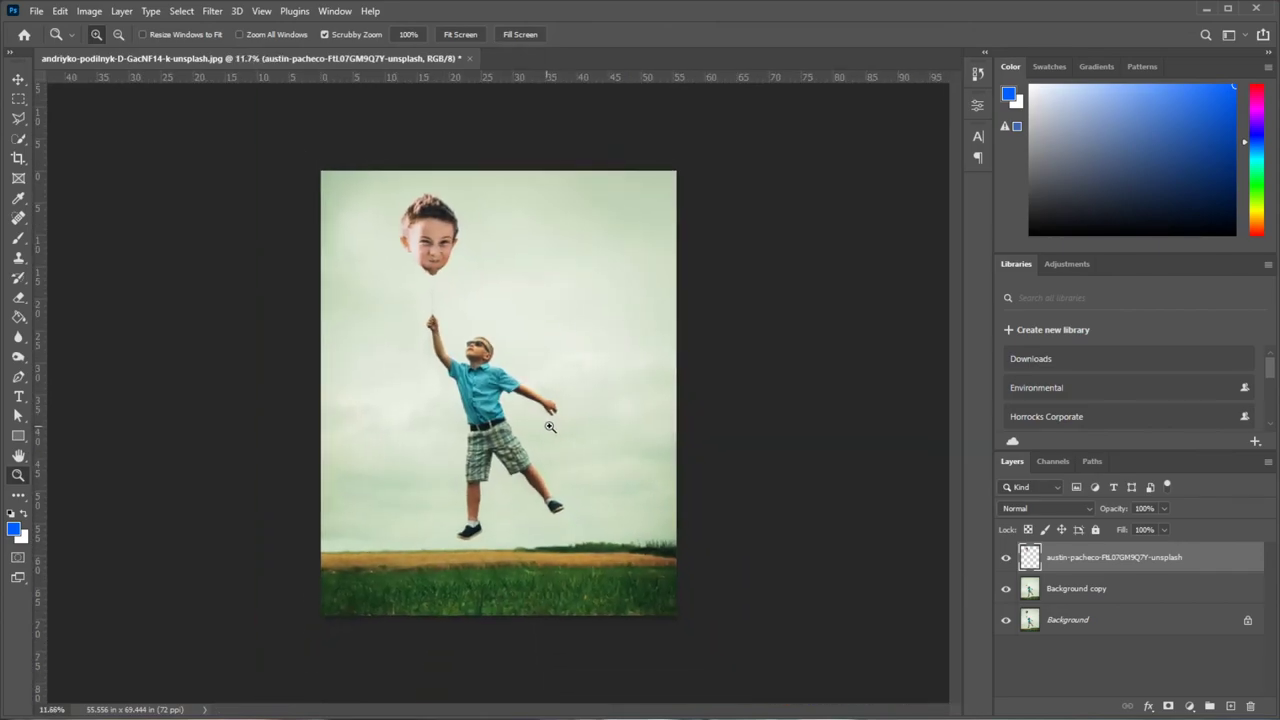